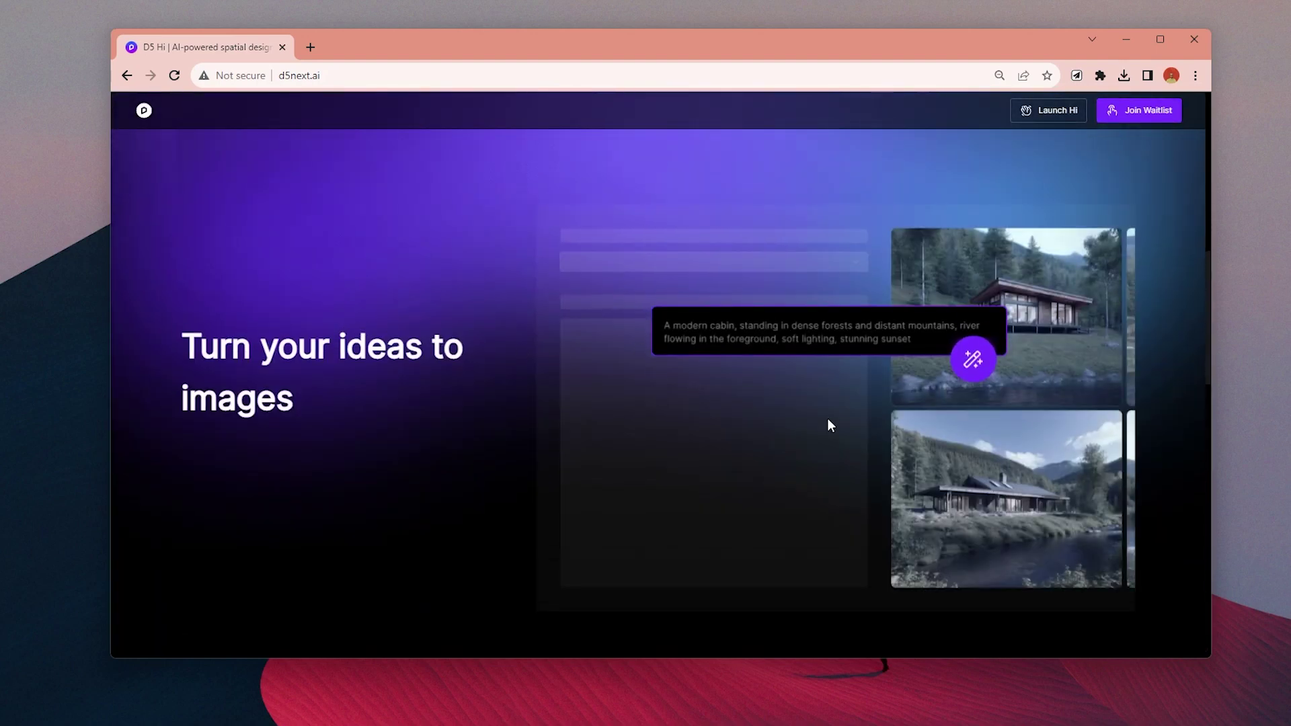
# Step: Scroll down to the 'Easier than starting from scratch' waitlist section and focus its Email field
pyautogui.scroll(-5, 858, 385)
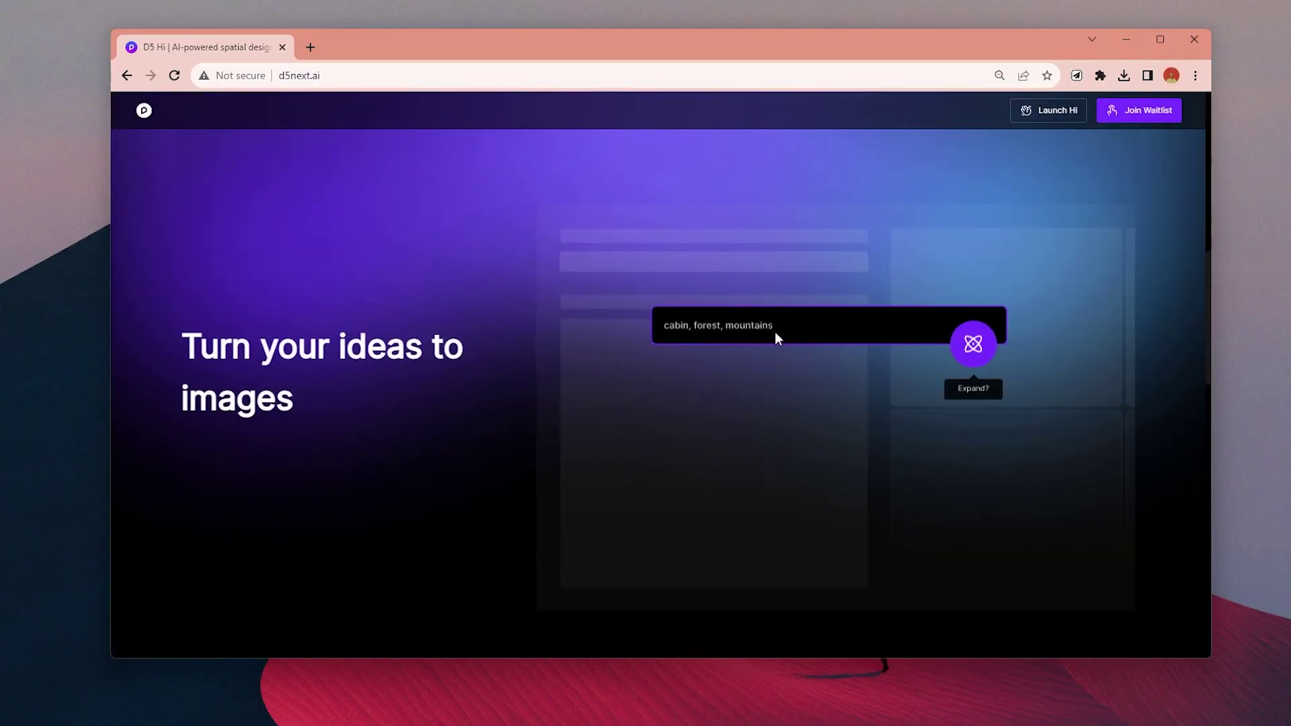
pyautogui.scroll(-5, 858, 390)
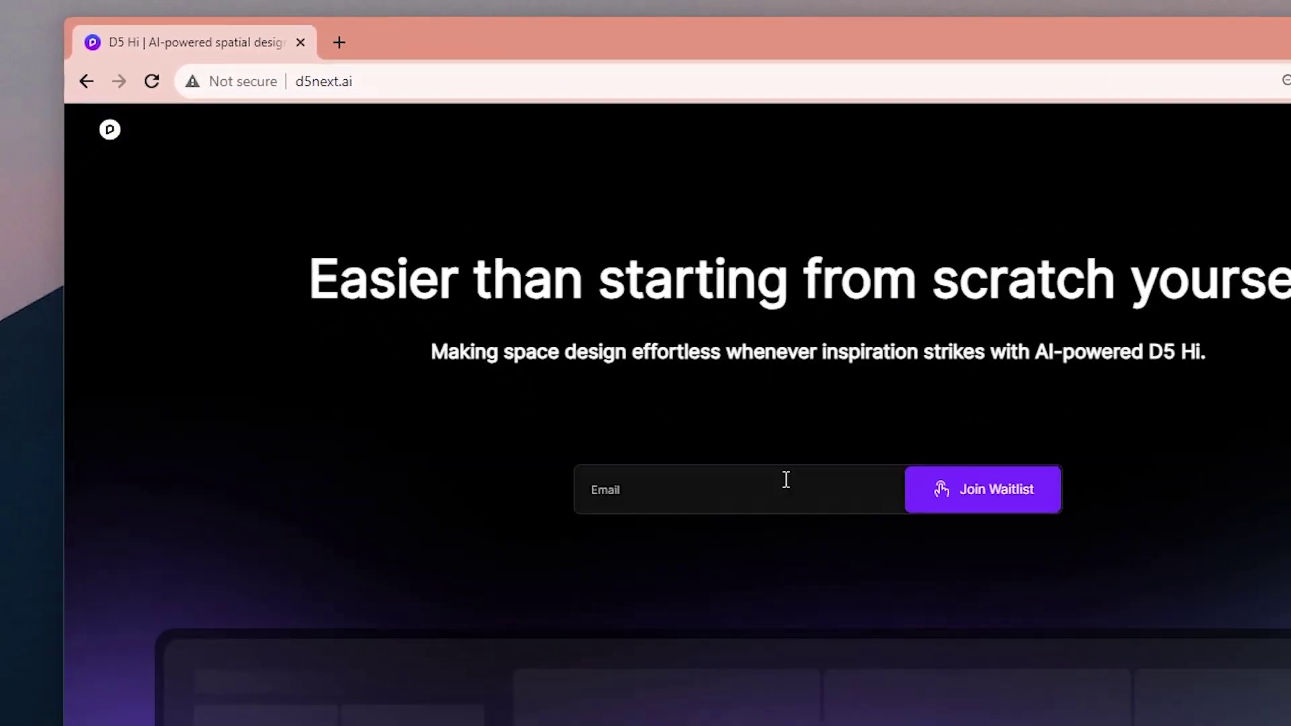
pyautogui.click(551, 373)
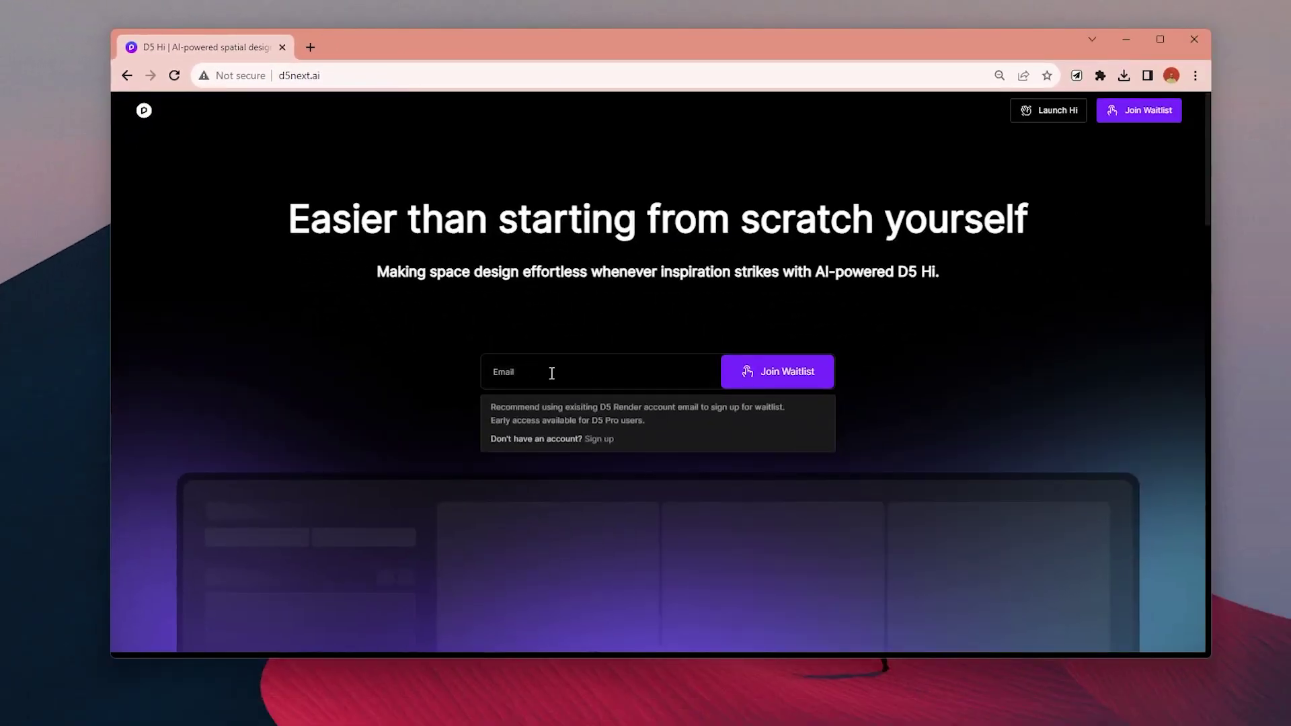
pyautogui.click(755, 280)
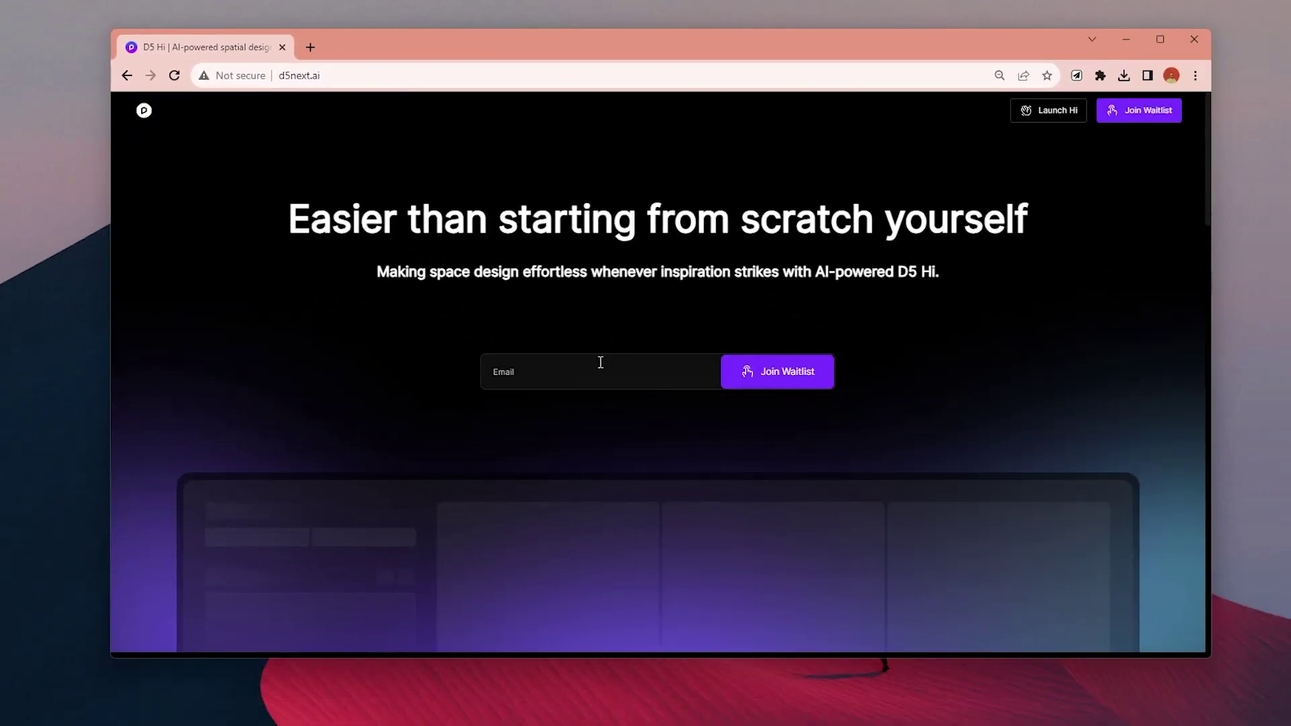
pyautogui.click(537, 380)
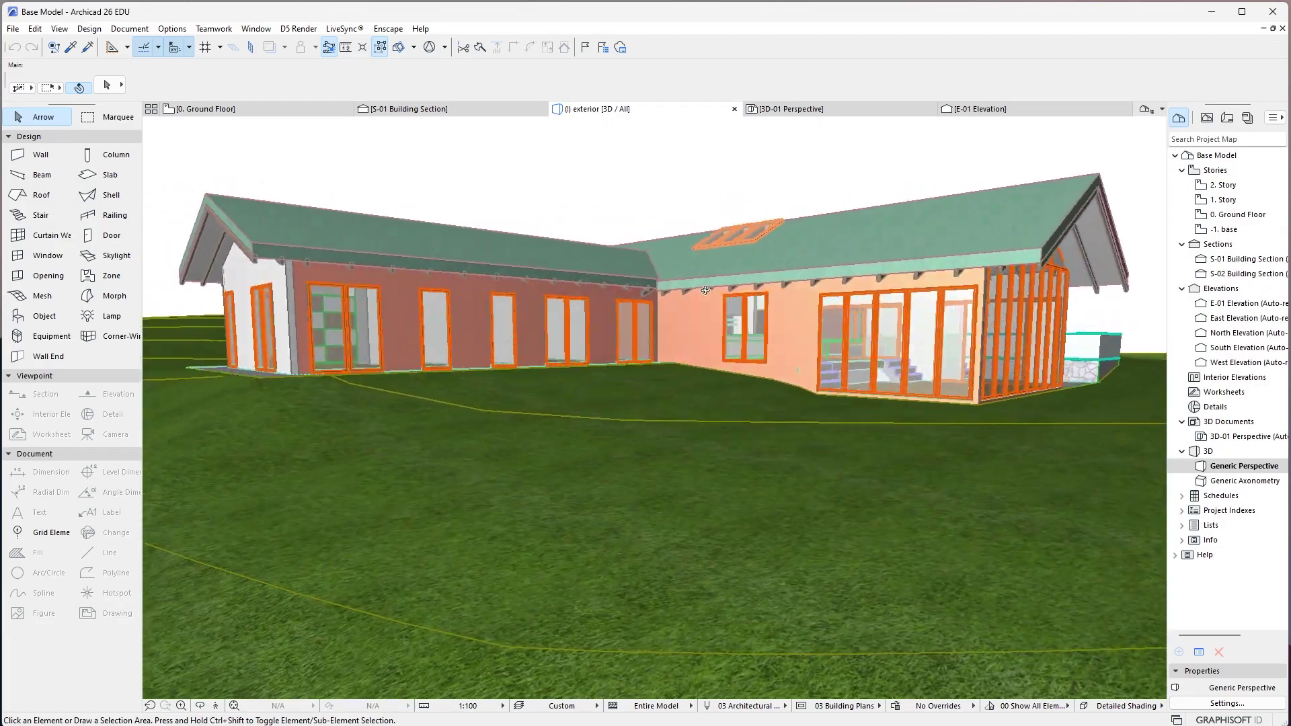
# Step: Orbit the country house 3D view, then drag the Archicad title bar to un-maximize the window
pyautogui.moveTo(676, 336); pyautogui.dragTo(686, 325)
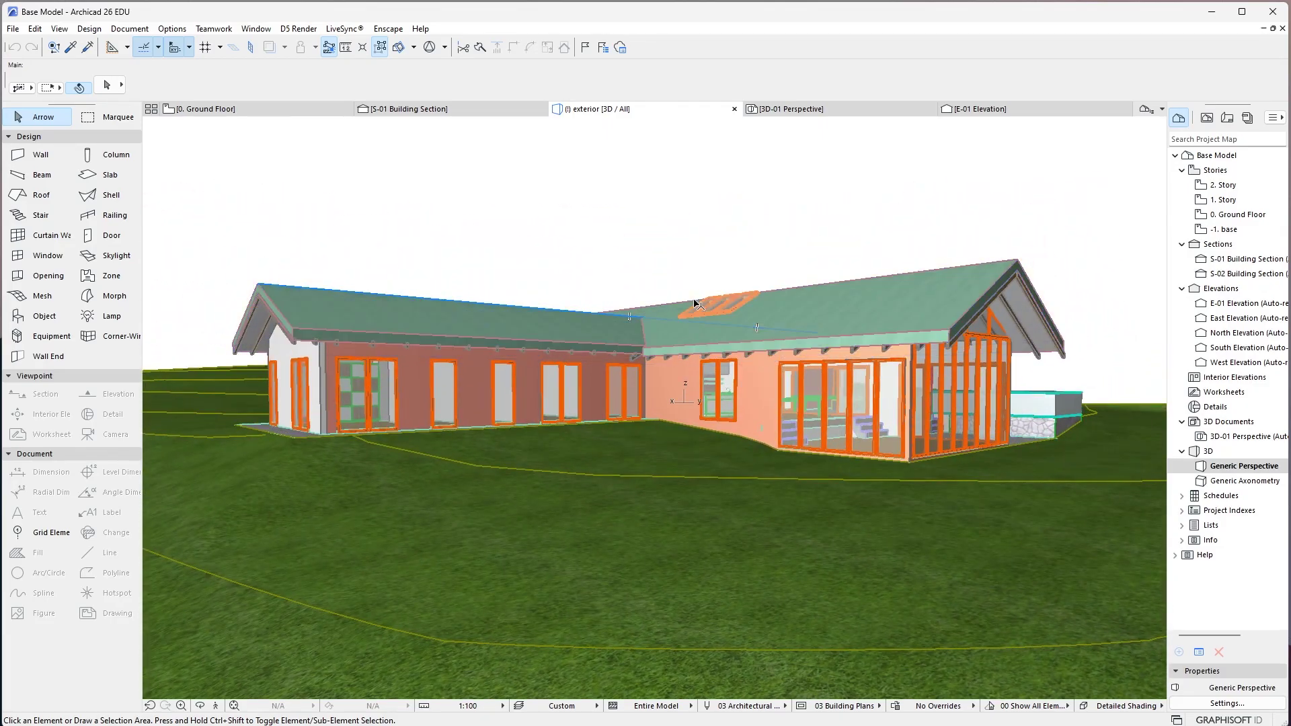
pyautogui.moveTo(901, 11)
pyautogui.mouseDown()
pyautogui.moveTo(845, 36)
pyautogui.moveTo(844, 23)
pyautogui.mouseUp()
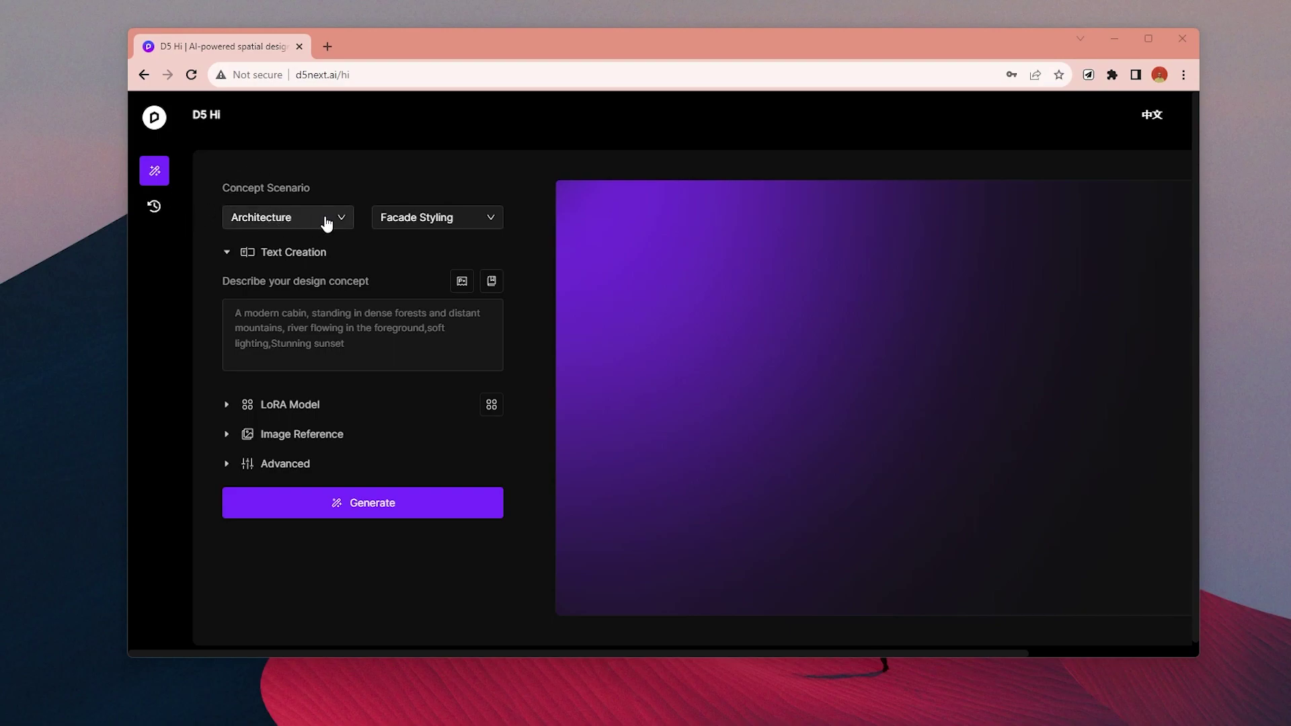
# Step: Browse the Concept Scenario options, leaving the scenario set to Architecture / Facade Styling
pyautogui.click(300, 223)
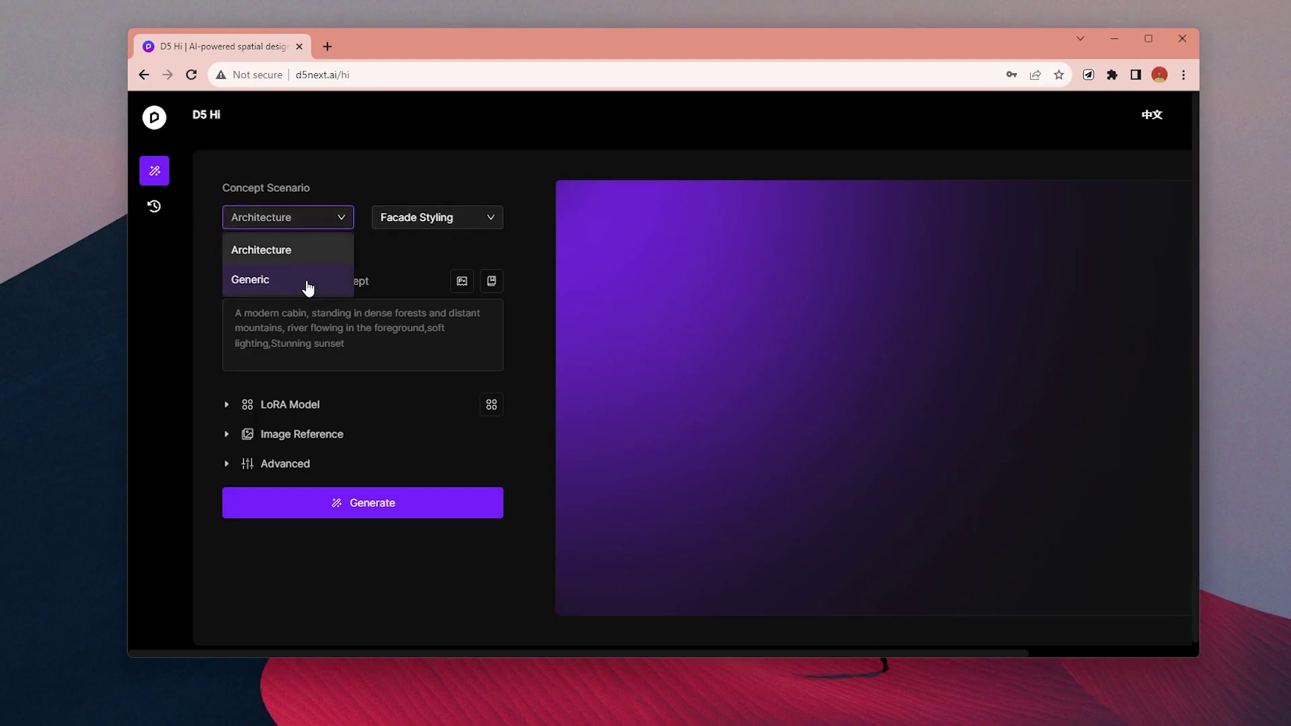
pyautogui.click(437, 217)
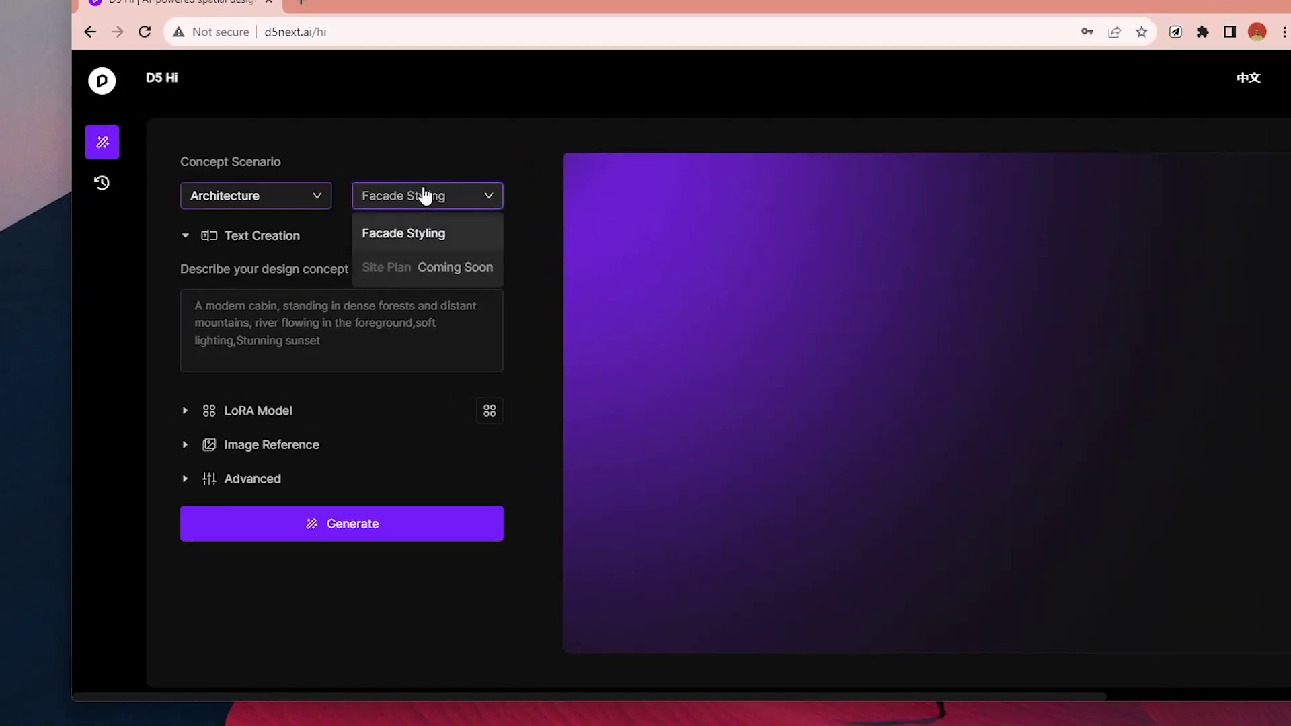
pyautogui.click(290, 191)
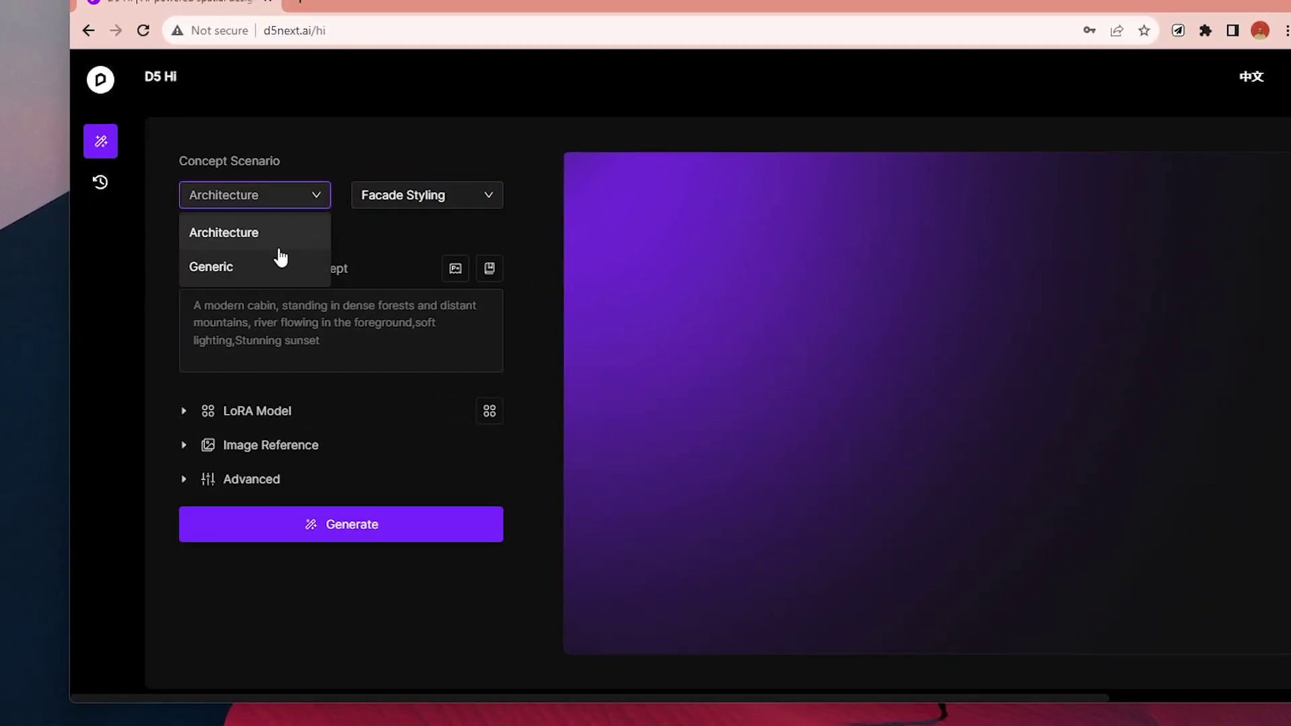
pyautogui.click(279, 265)
pyautogui.click(410, 202)
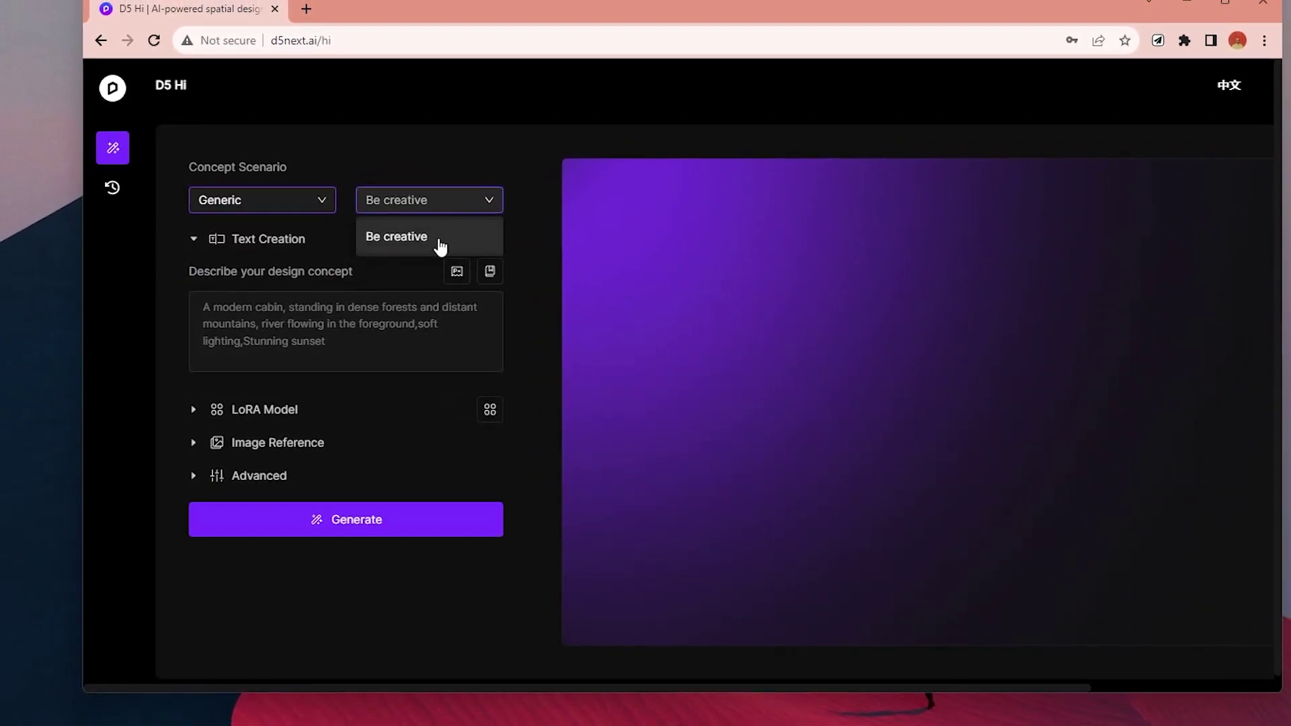
pyautogui.click(306, 205)
pyautogui.click(301, 240)
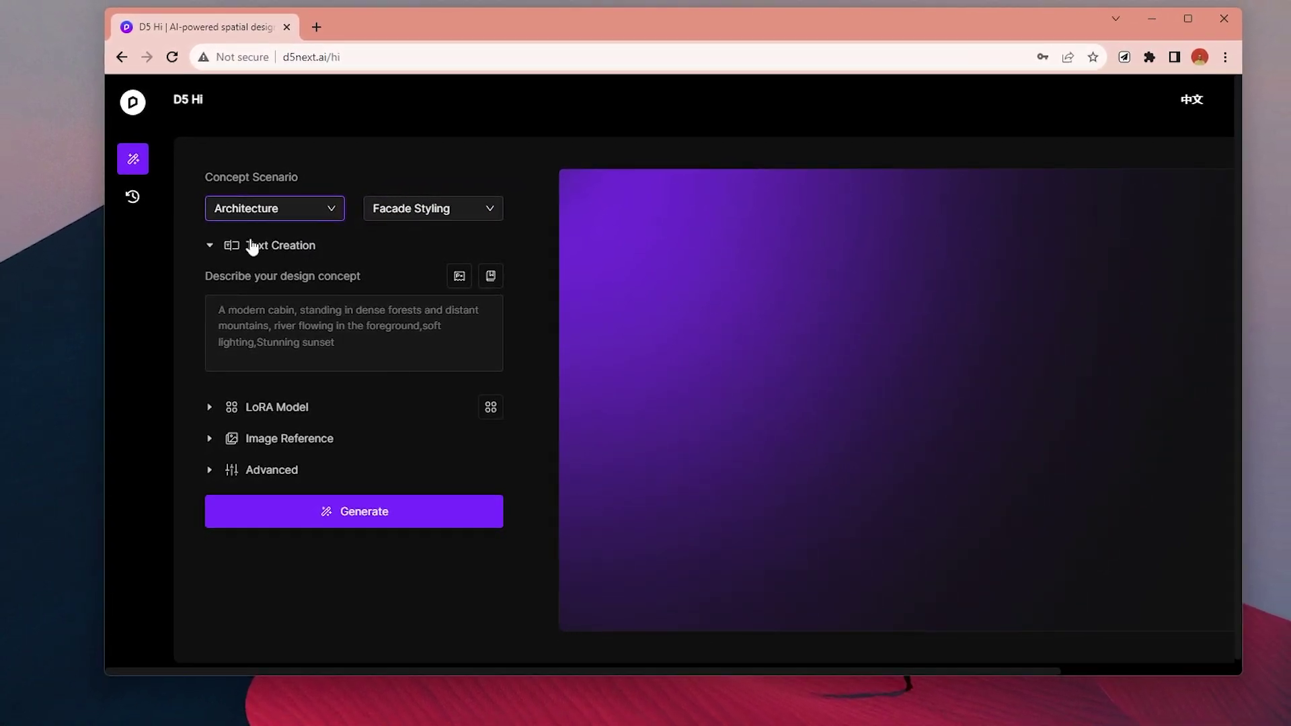
# Step: Enable the Exclusion field beneath the design concept prompt
pyautogui.click(211, 248)
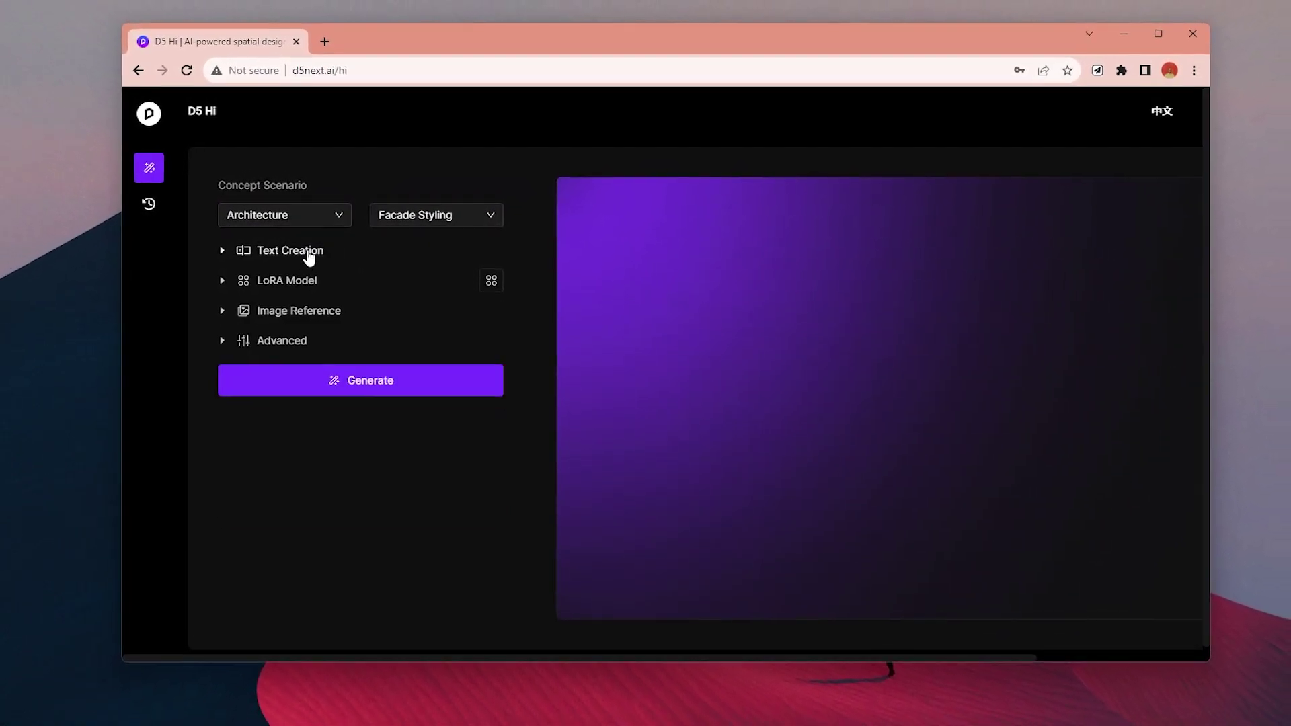
pyautogui.click(309, 254)
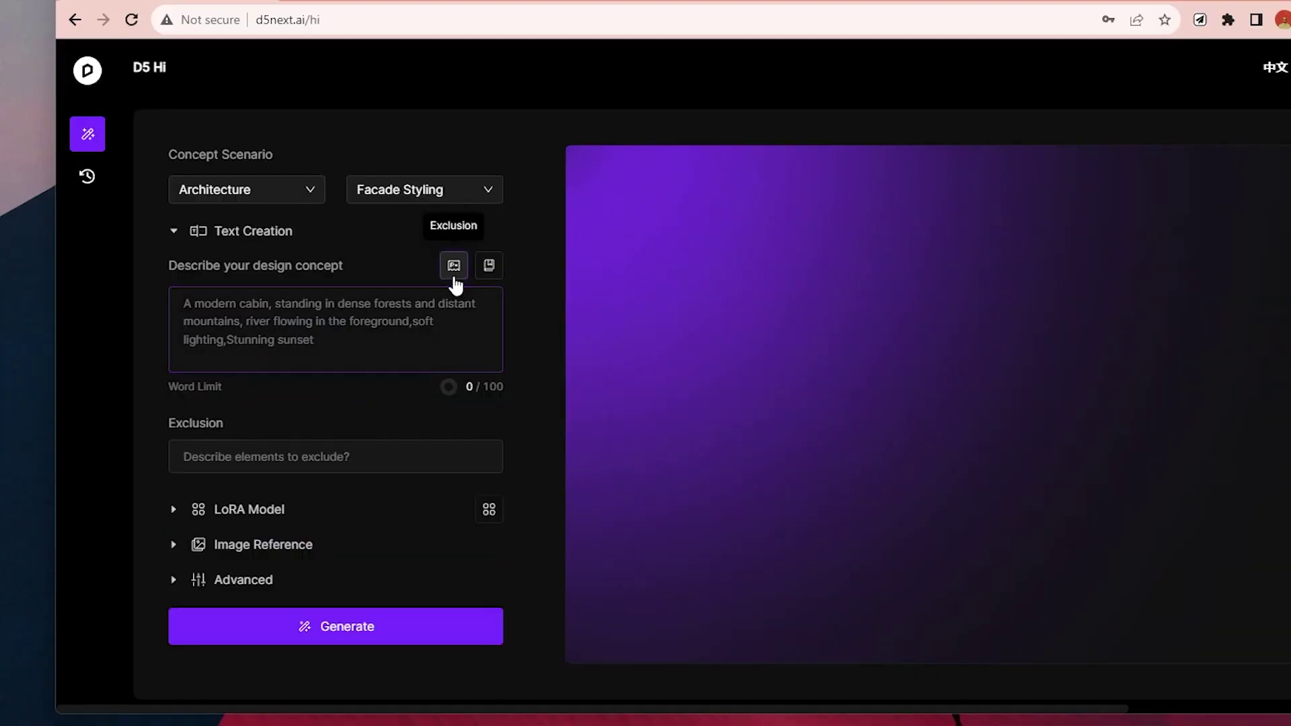
pyautogui.click(290, 443)
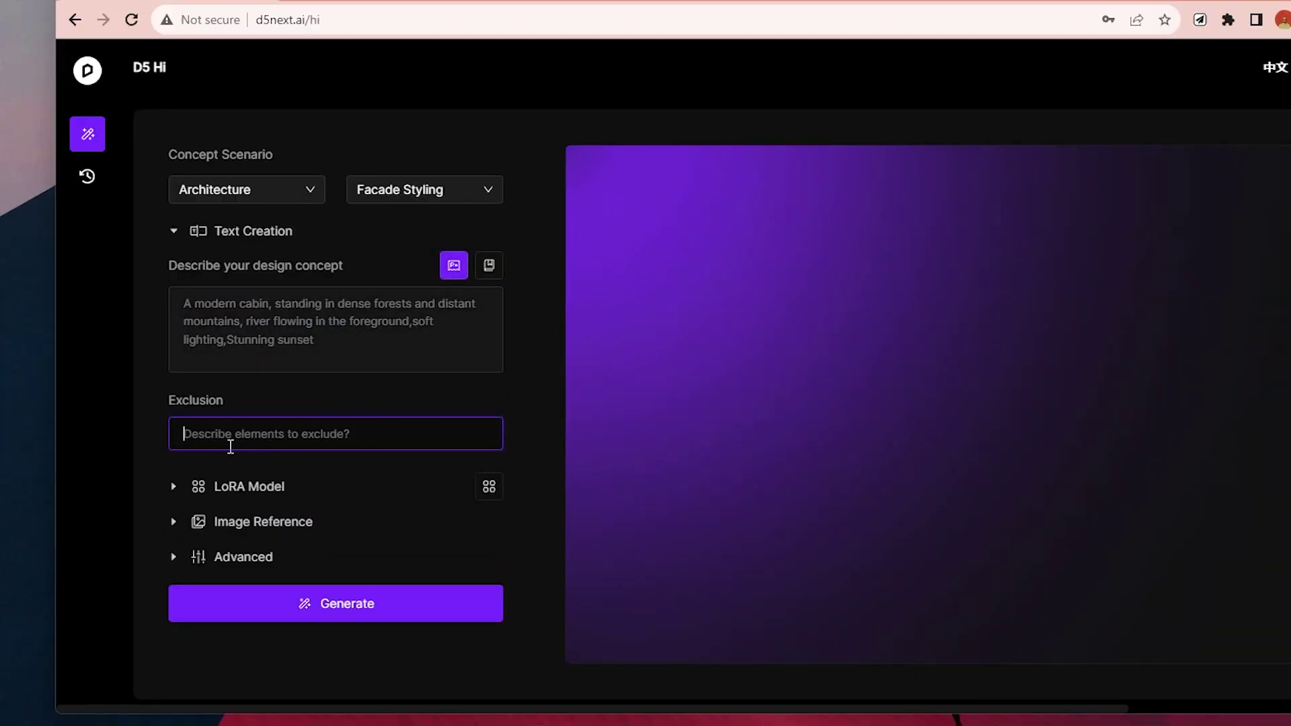
pyautogui.click(356, 316)
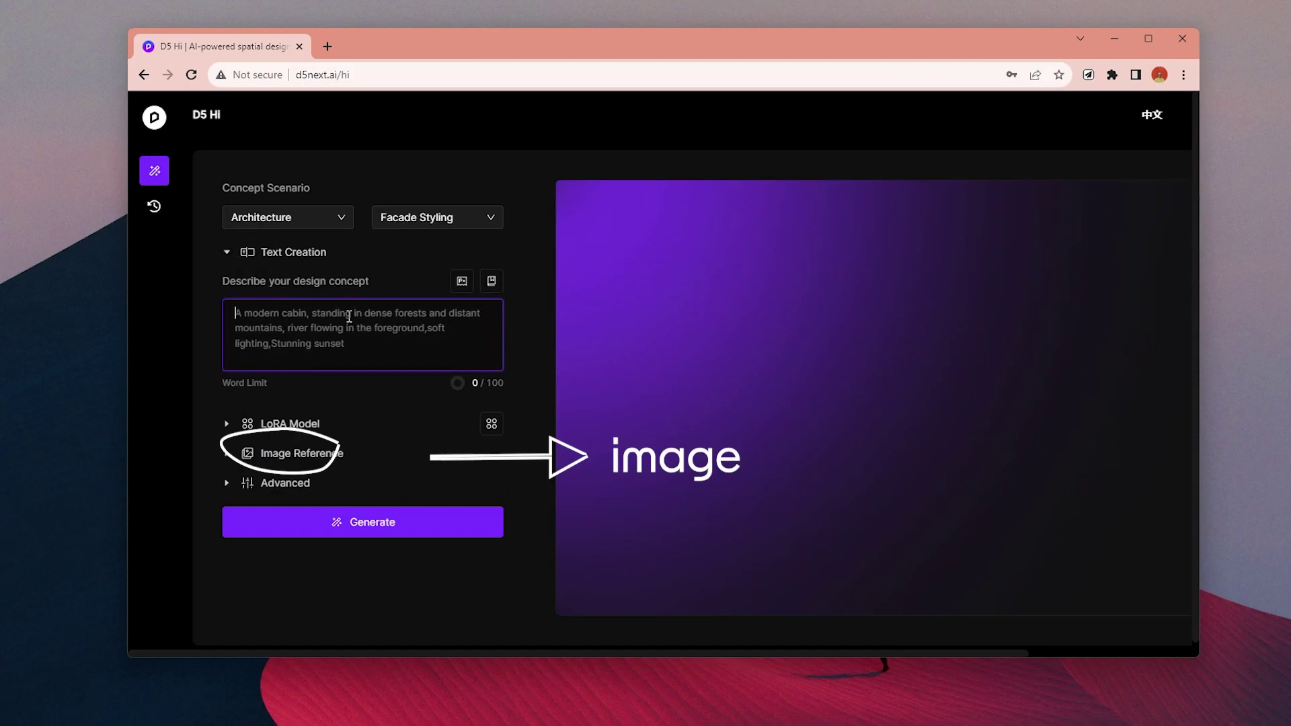
pyautogui.click(462, 281)
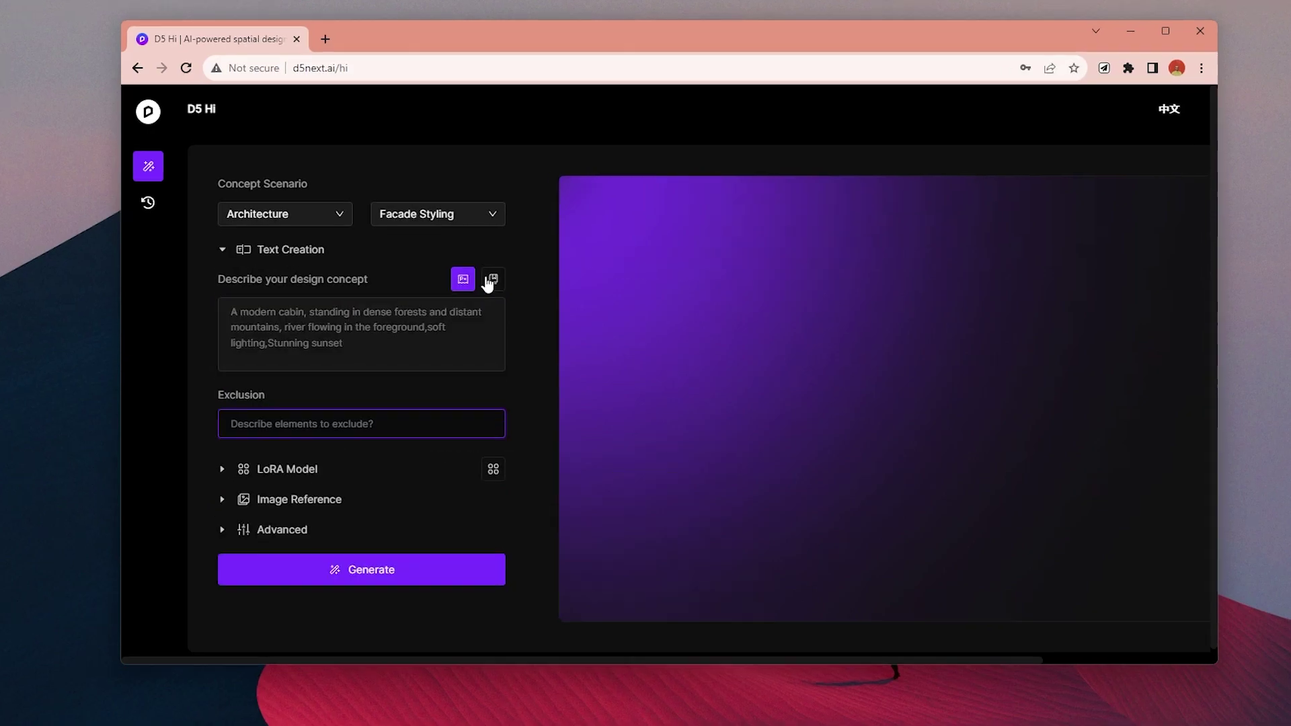
# Step: Add Human Perspective, High-Rise Residential Building, Modern and Ecological Building keywords from the Prompt Lexicon
pyautogui.click(492, 281)
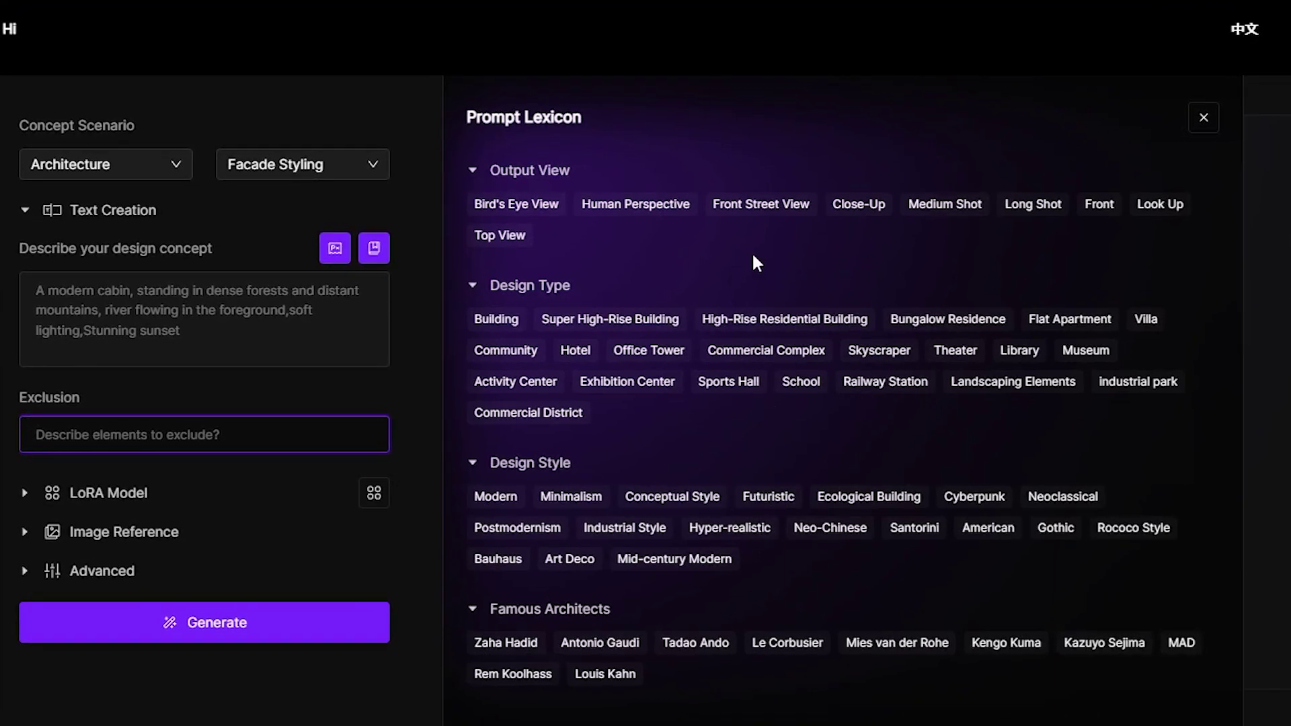
pyautogui.click(647, 214)
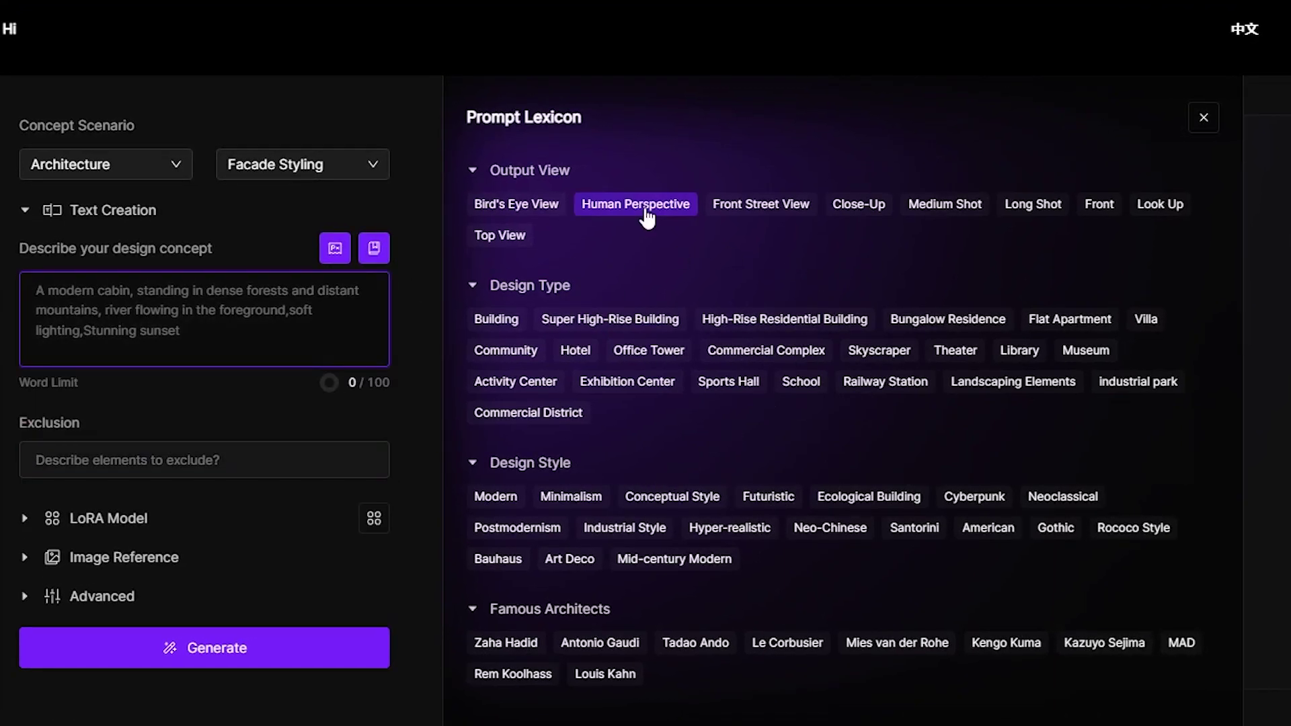
pyautogui.click(784, 319)
pyautogui.scroll(-1, 605, 377)
pyautogui.click(496, 400)
pyautogui.click(868, 399)
pyautogui.scroll(-4, 874, 336)
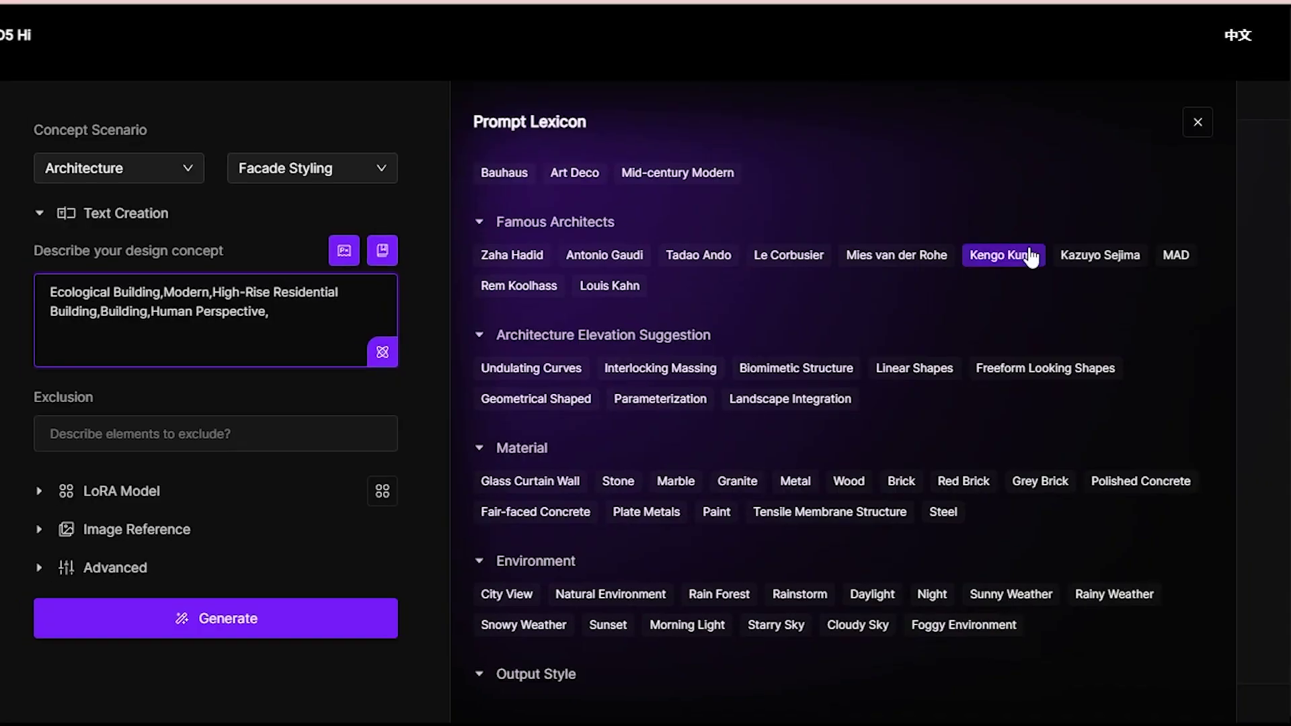
# Step: Add Kengo Kuma, Interlocking Massing, Glass Curtain Wall, City View and Daylight keywords
pyautogui.click(1000, 251)
pyautogui.click(716, 371)
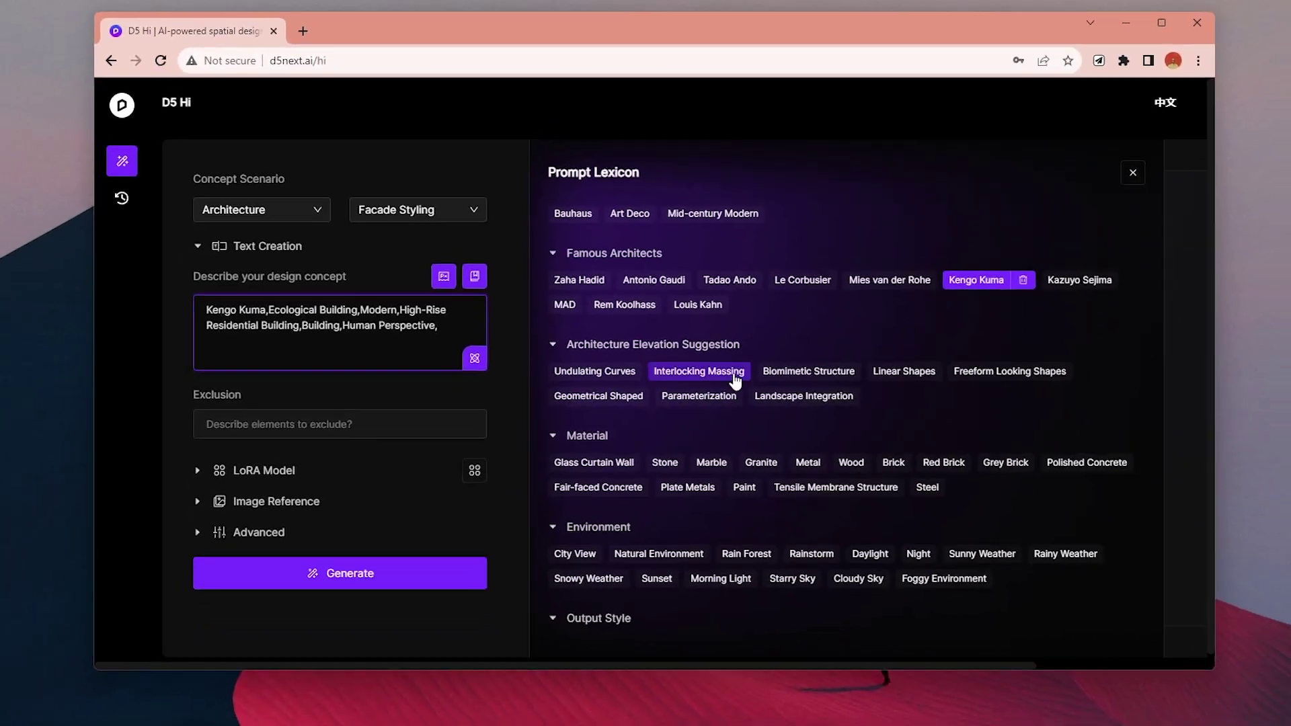
pyautogui.scroll(-1, 724, 378)
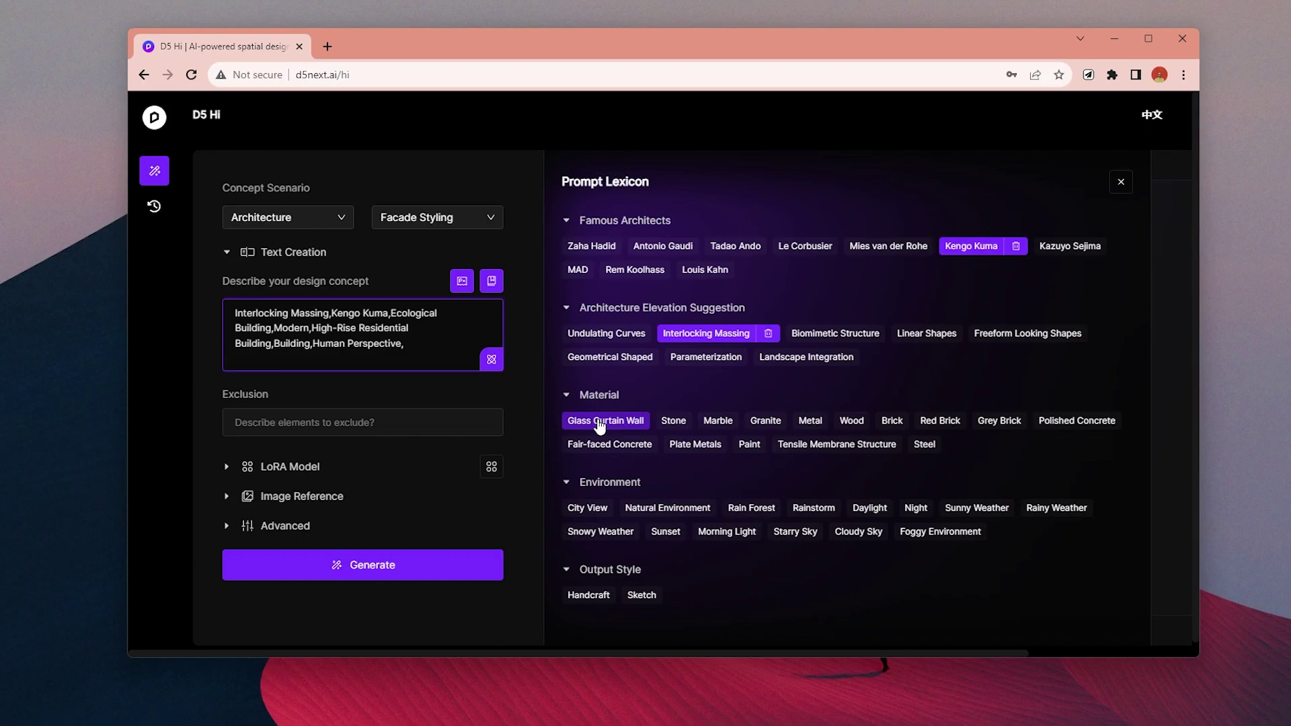
pyautogui.click(600, 421)
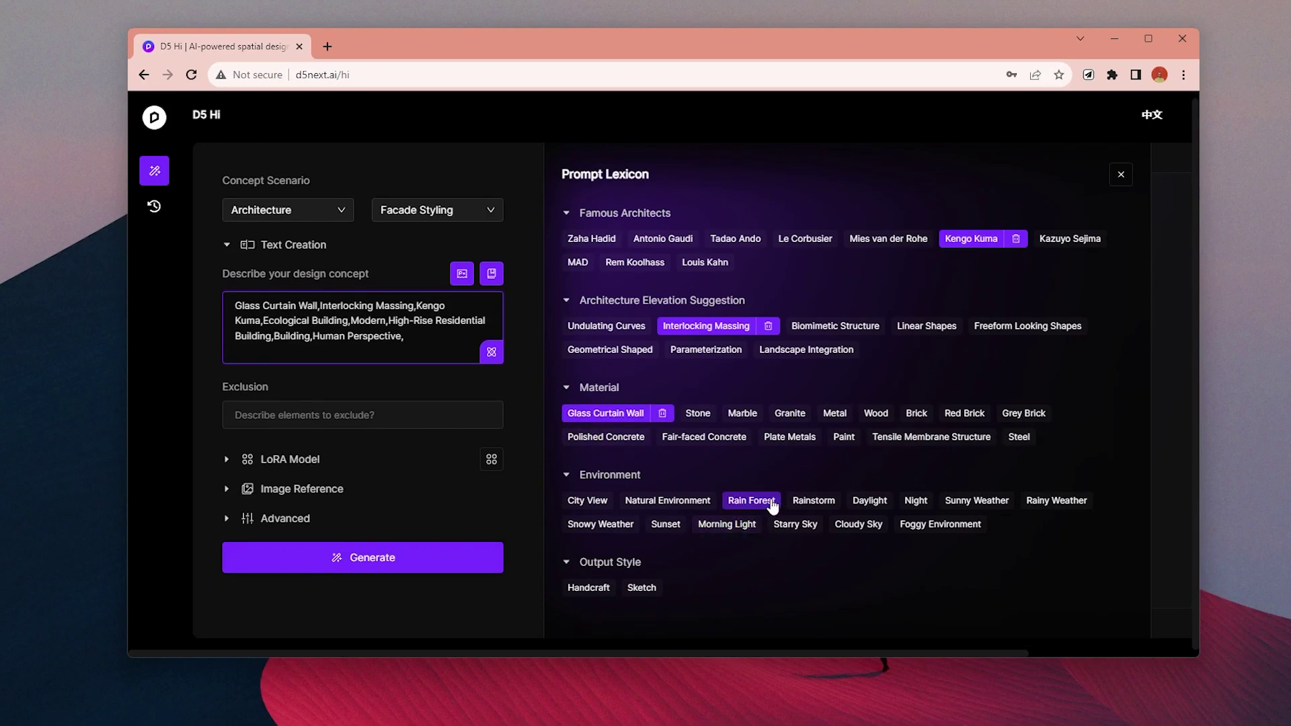
pyautogui.click(587, 500)
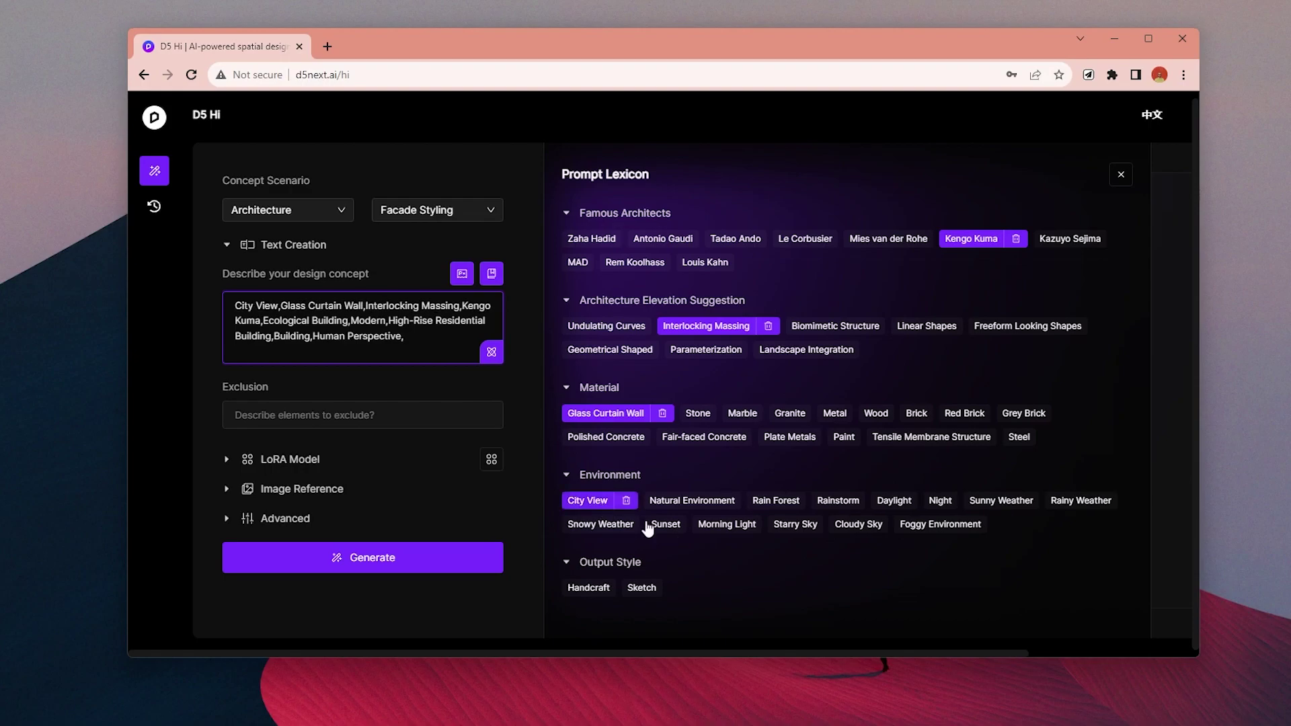
pyautogui.click(901, 502)
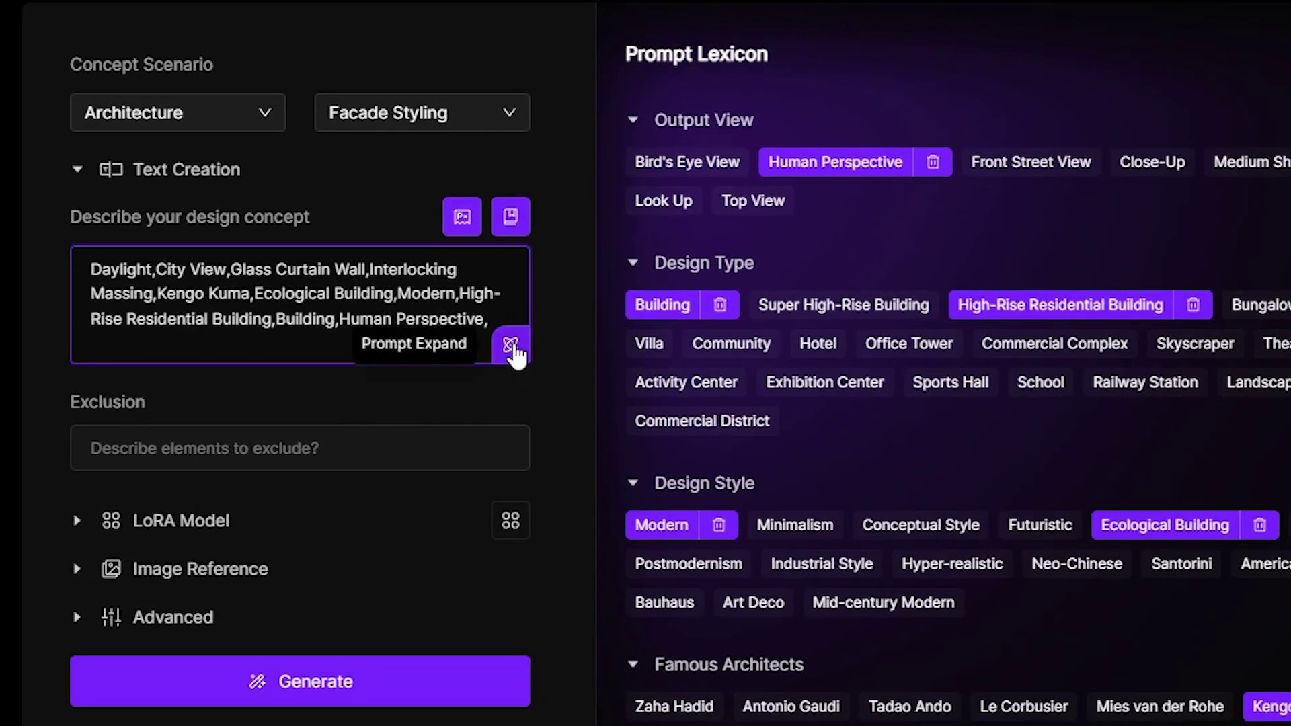
# Step: Run Prompt Expand, read through Expand 1–3, and close the panel without applying them
pyautogui.click(509, 356)
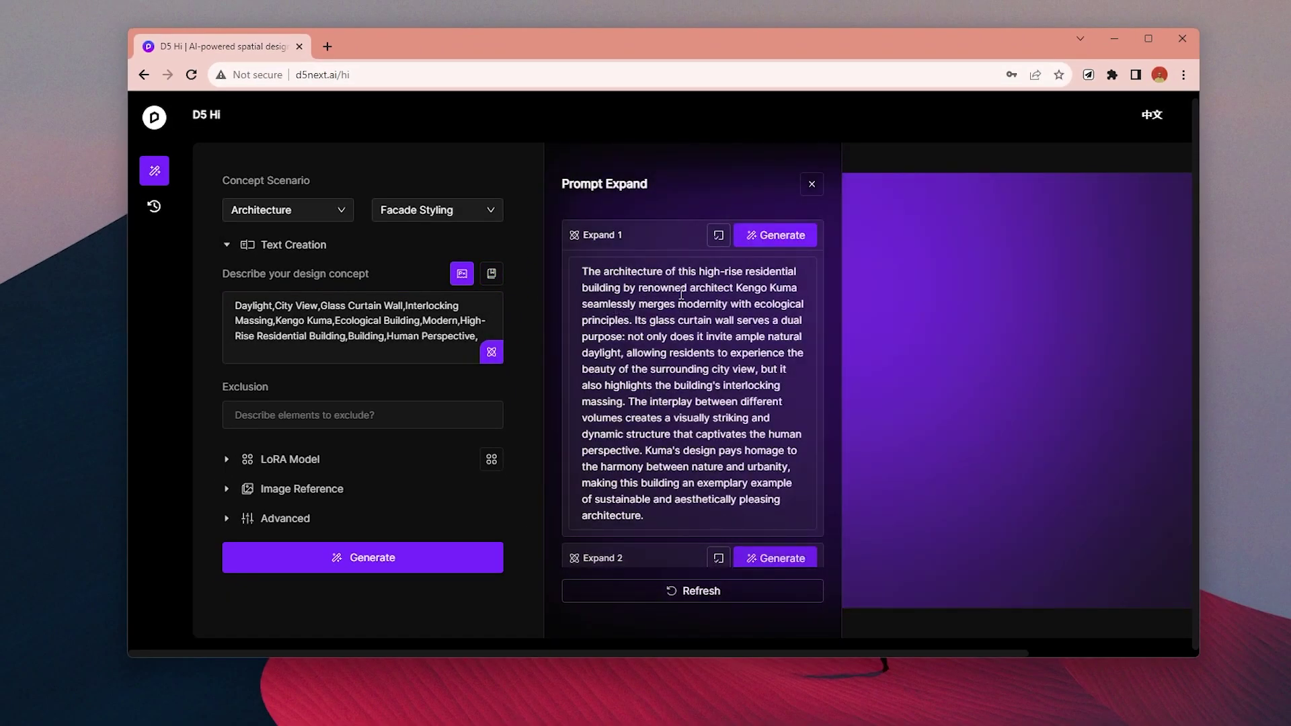
pyautogui.scroll(-3, 751, 346)
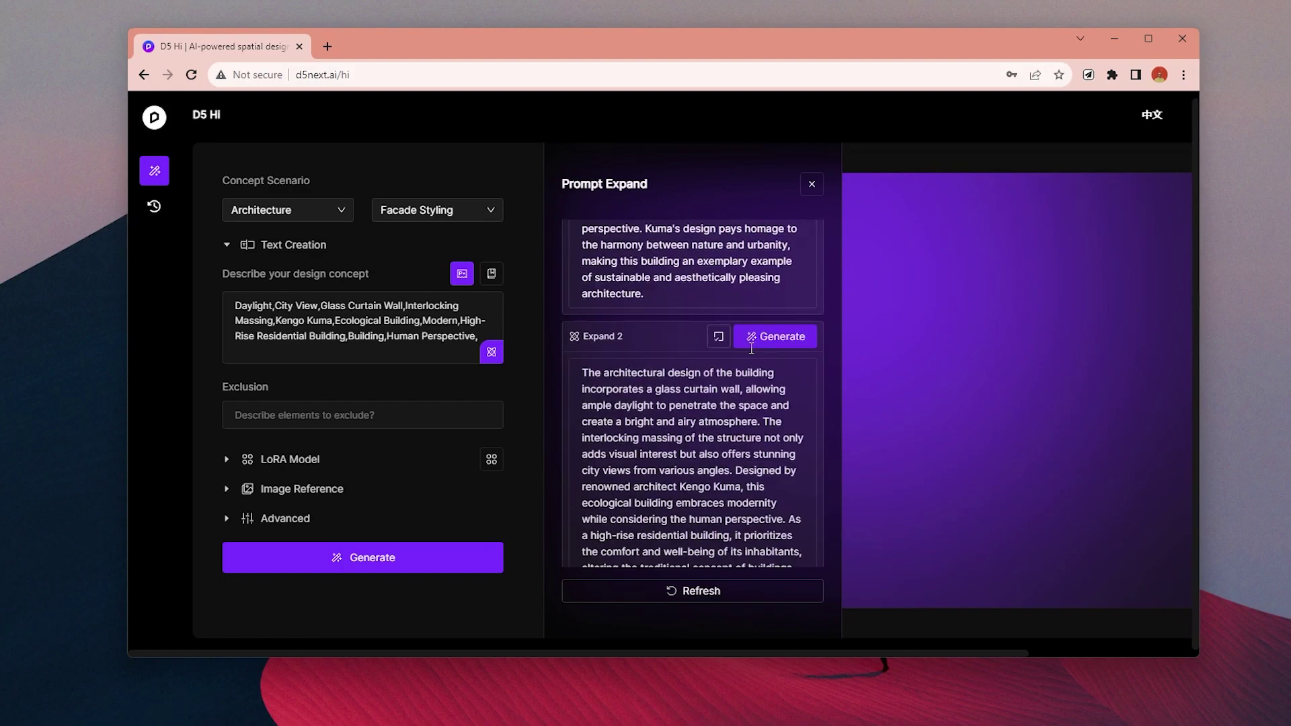
pyautogui.scroll(-1, 782, 317)
pyautogui.scroll(-3, 758, 361)
pyautogui.scroll(-1, 709, 339)
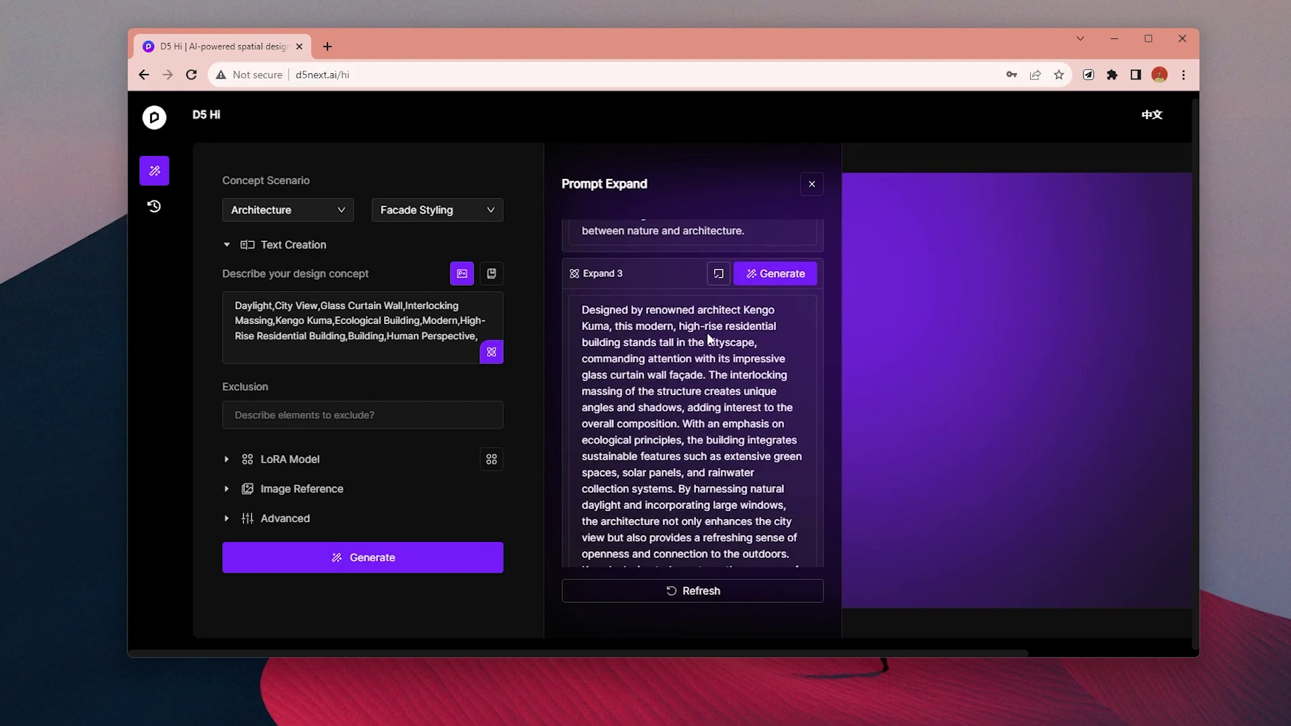
pyautogui.scroll(3, 748, 357)
pyautogui.scroll(3, 748, 357)
pyautogui.click(812, 184)
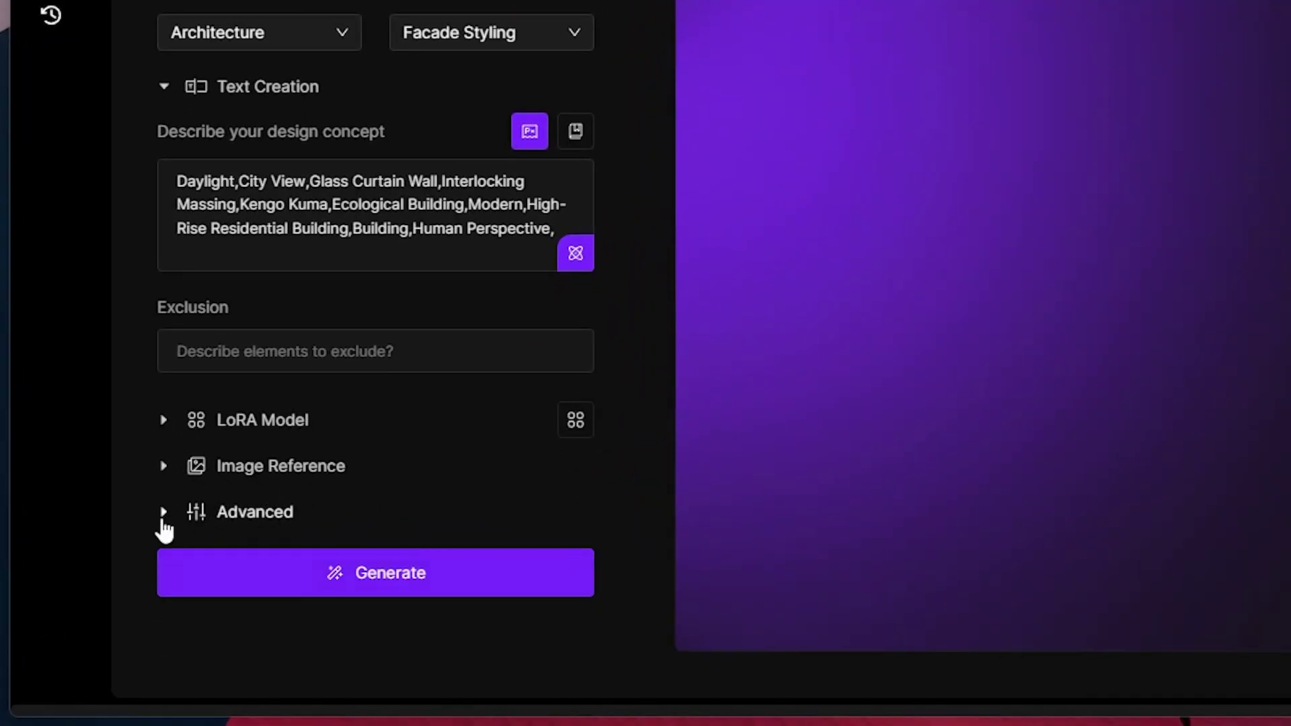
# Step: In Advanced settings, set the width to 1024 (1024×768, 4:3) and outputs to 2
pyautogui.click(190, 519)
pyautogui.scroll(-1, 377, 443)
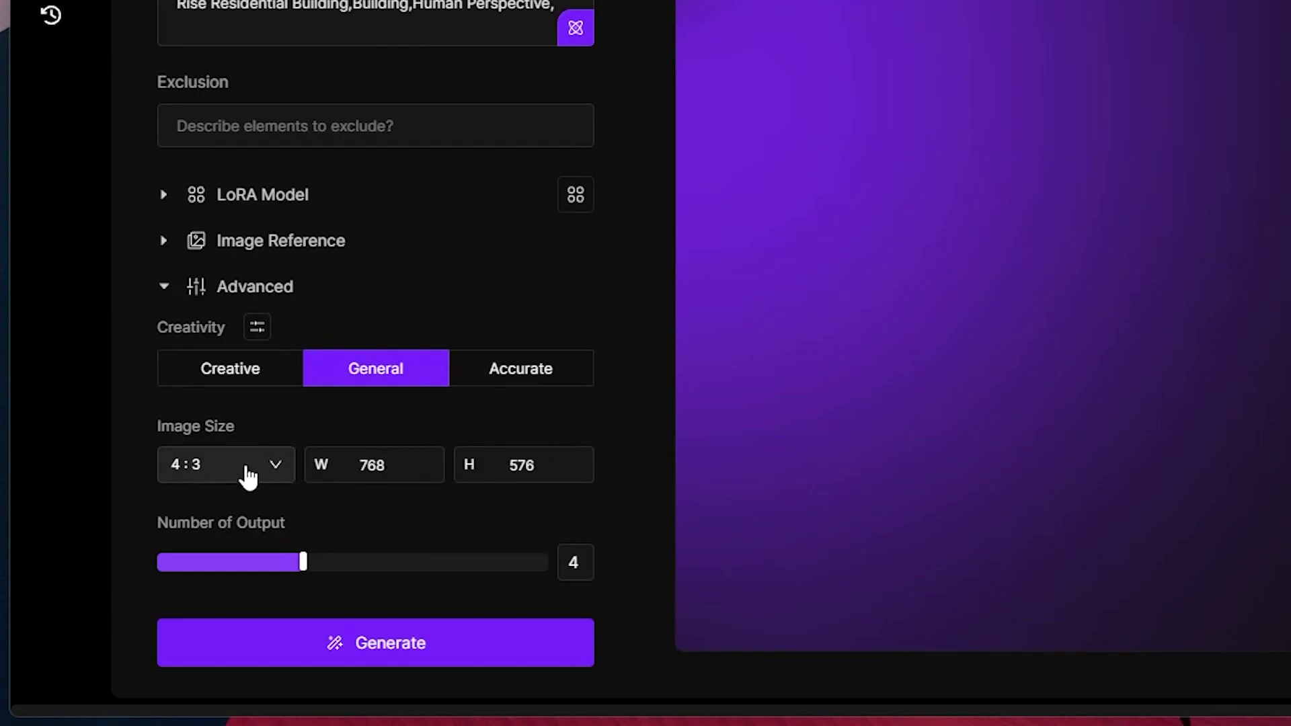
pyautogui.moveTo(388, 464); pyautogui.dragTo(267, 466)
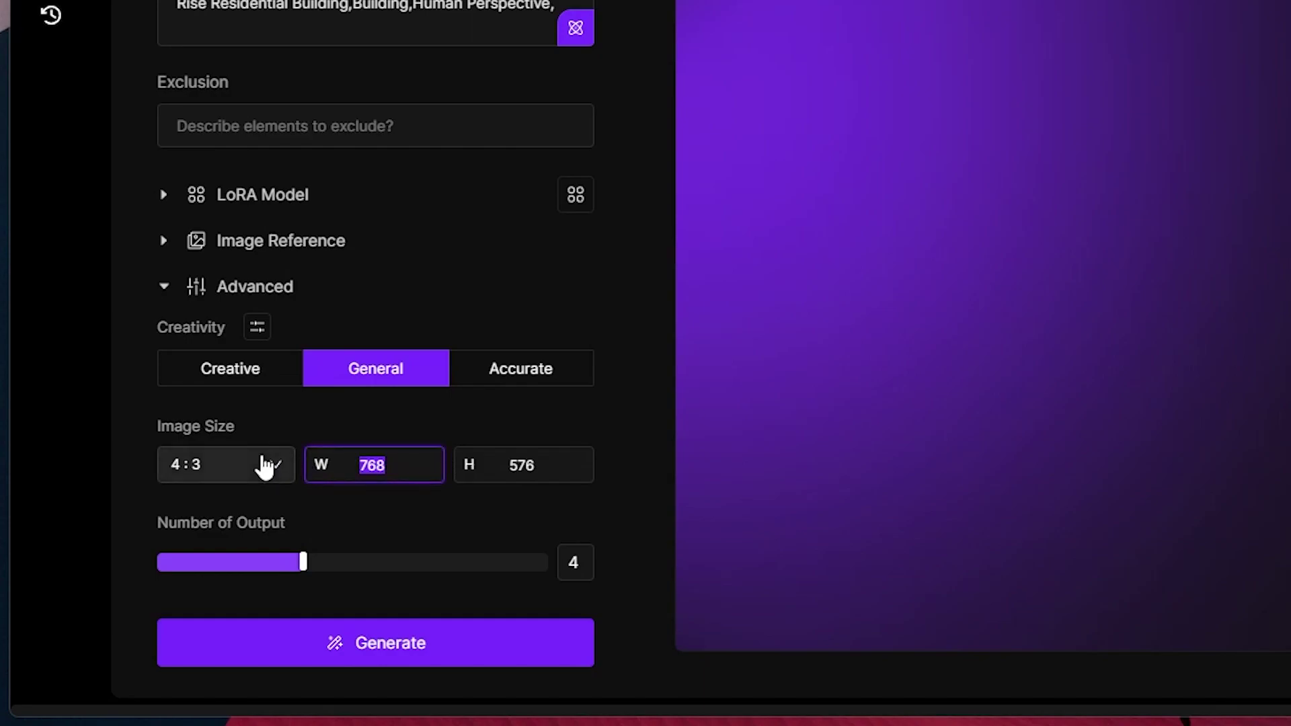
pyautogui.write('1024')
pyautogui.click(506, 418)
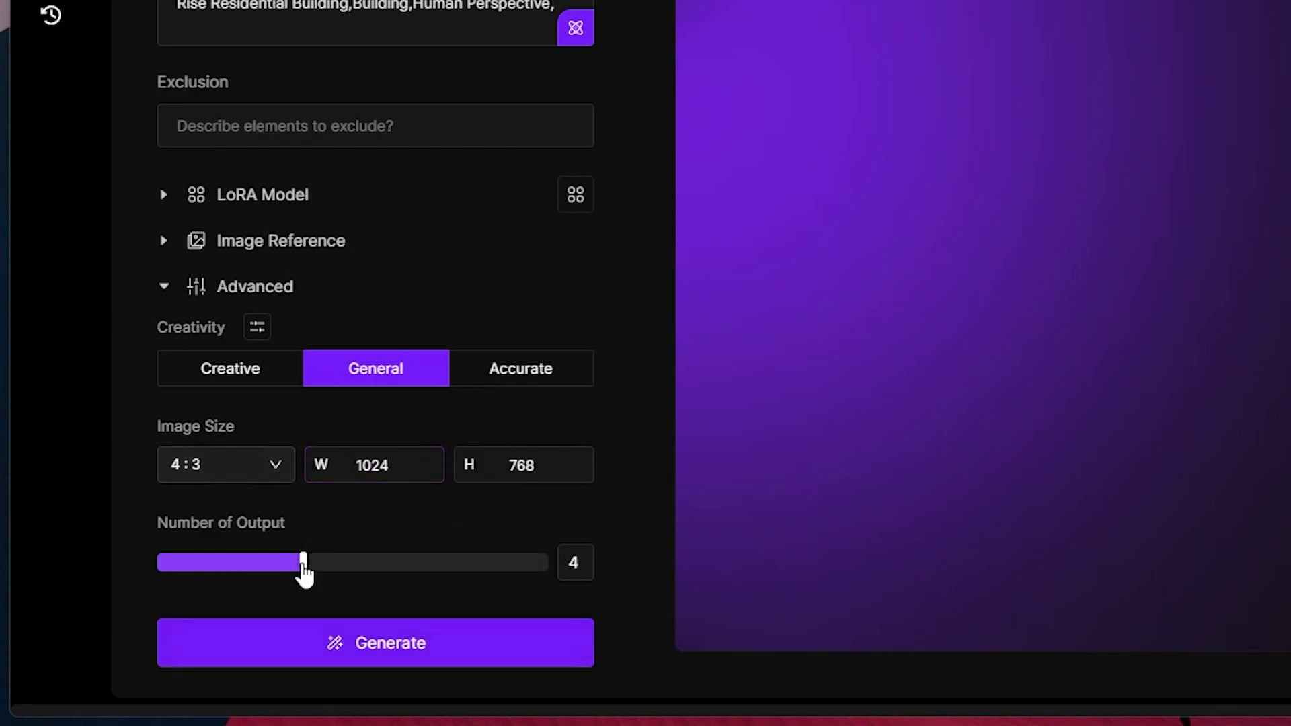
pyautogui.moveTo(302, 564); pyautogui.dragTo(226, 573)
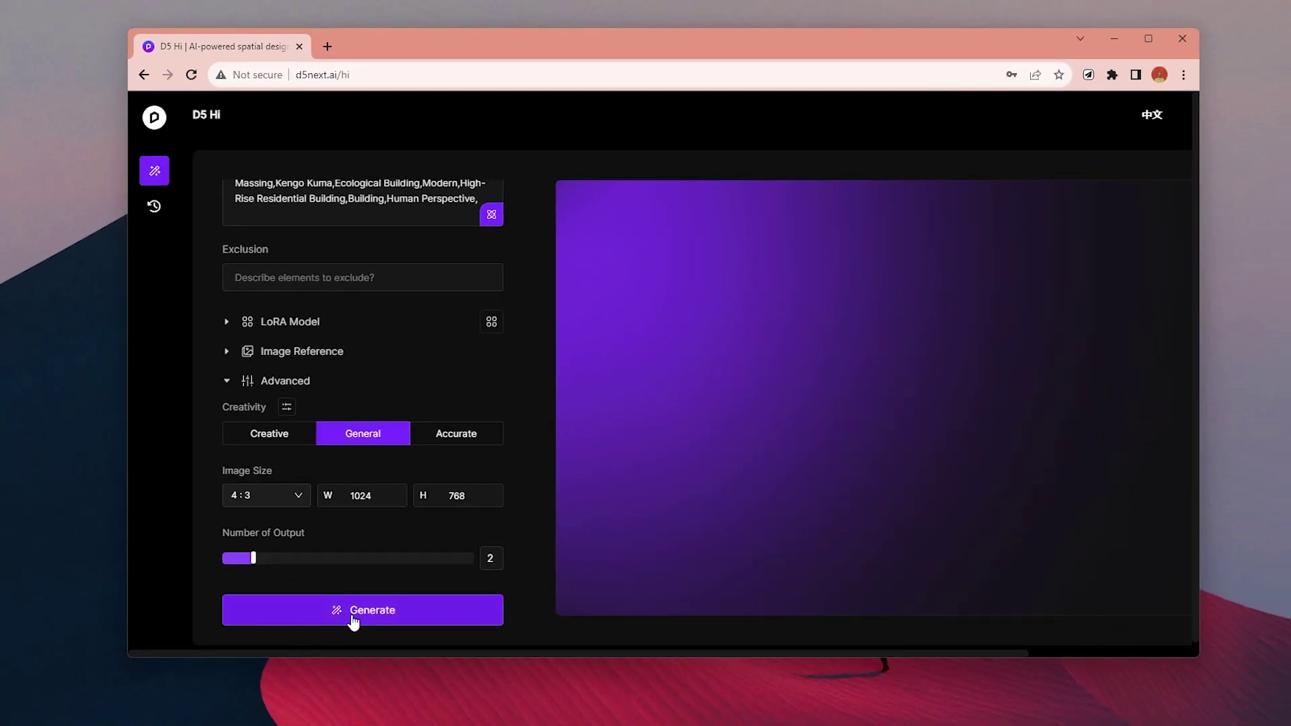
# Step: Generate the two ecological high-rise renders and preview each one full size
pyautogui.click(353, 617)
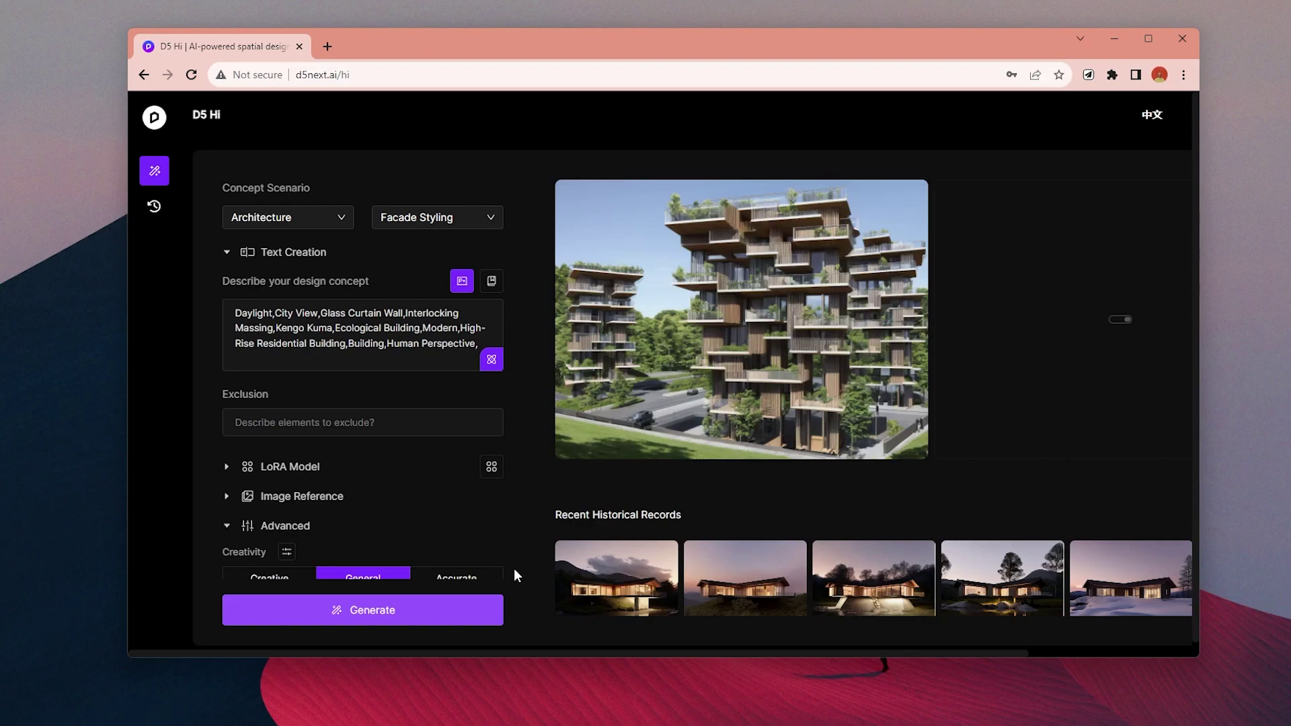
pyautogui.moveTo(741, 319)
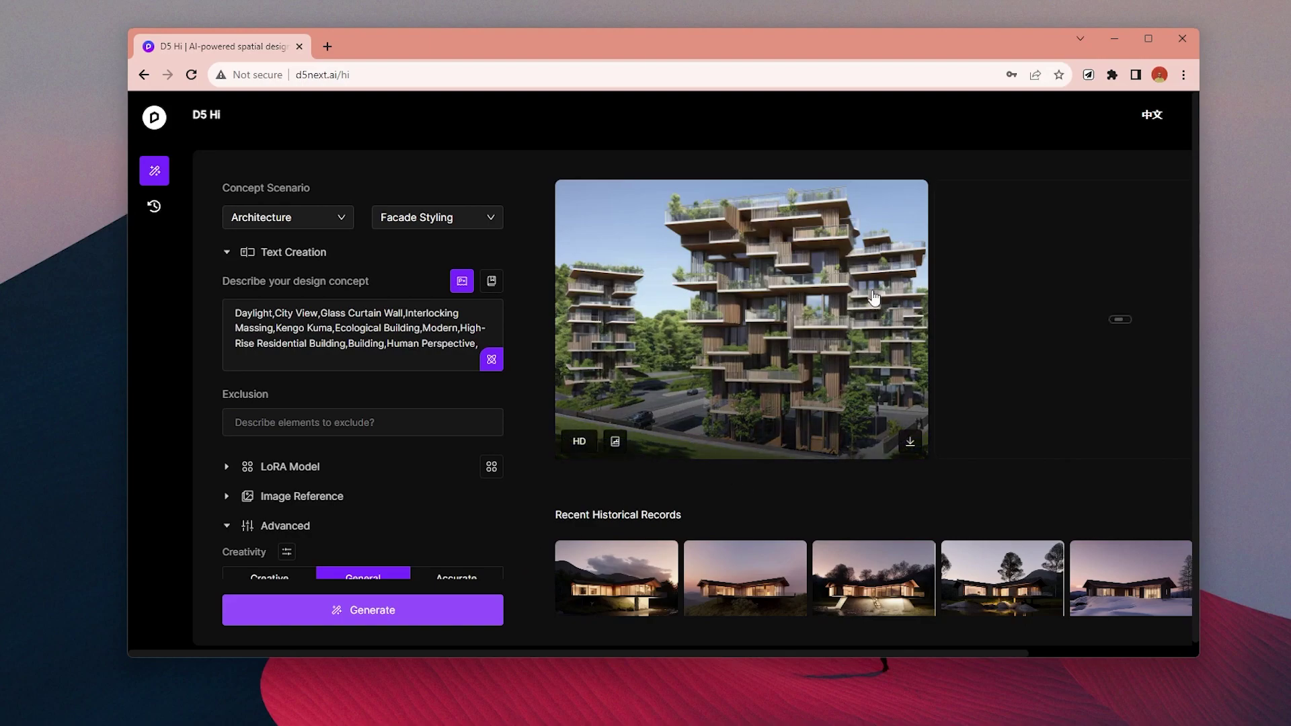
pyautogui.click(770, 318)
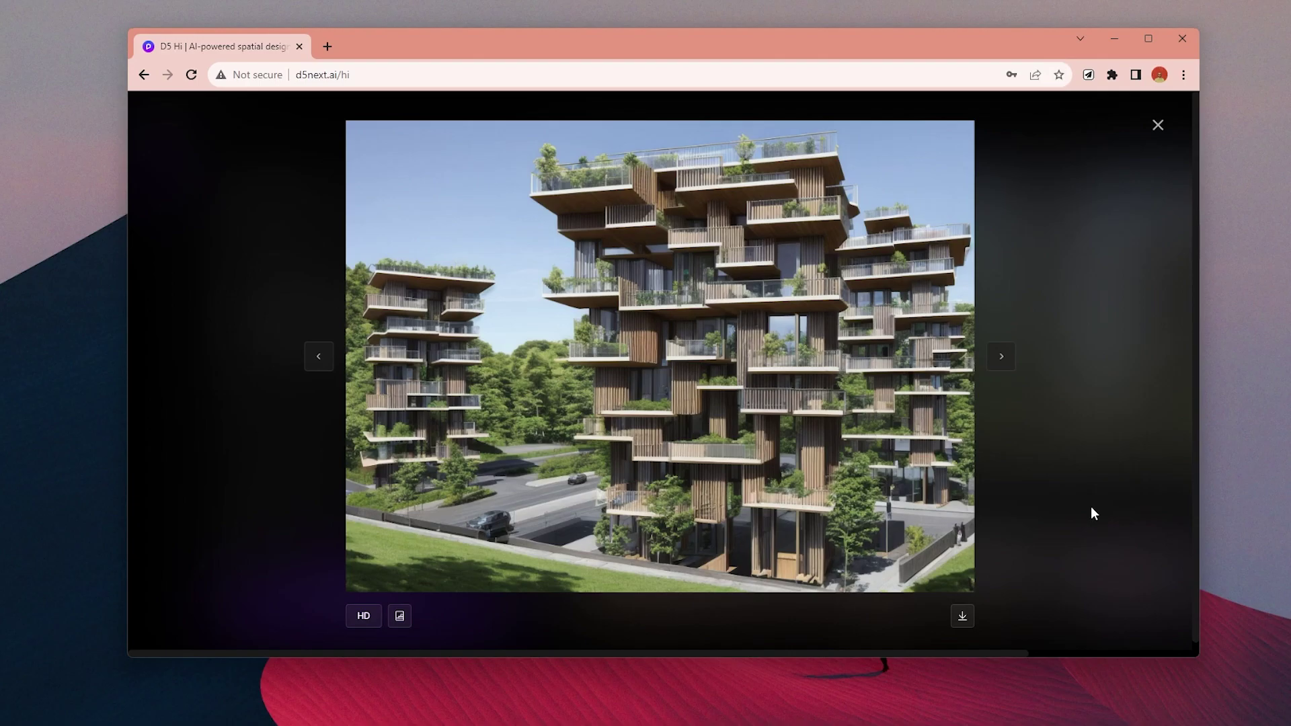
pyautogui.click(1091, 508)
pyautogui.click(1073, 374)
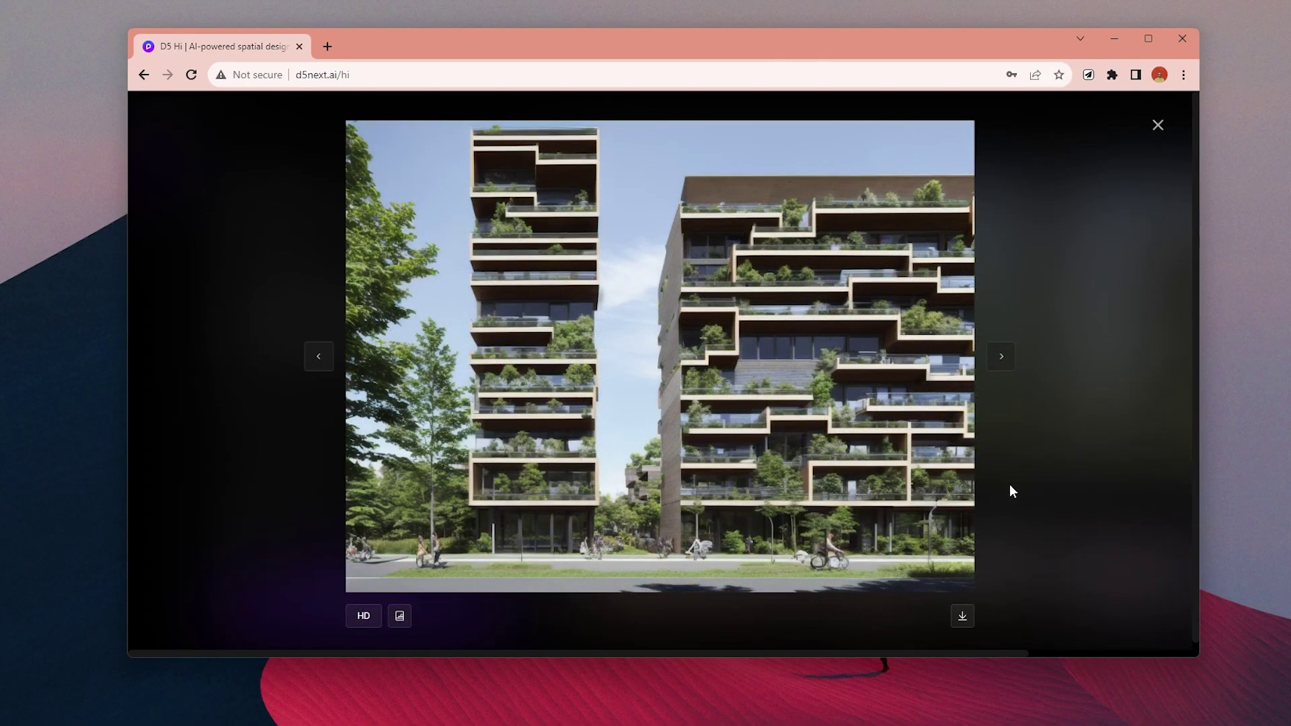
pyautogui.click(1012, 490)
# Step: Switch the image size to 16:9 (1024×576), regenerate, and step through the new results
pyautogui.click(264, 501)
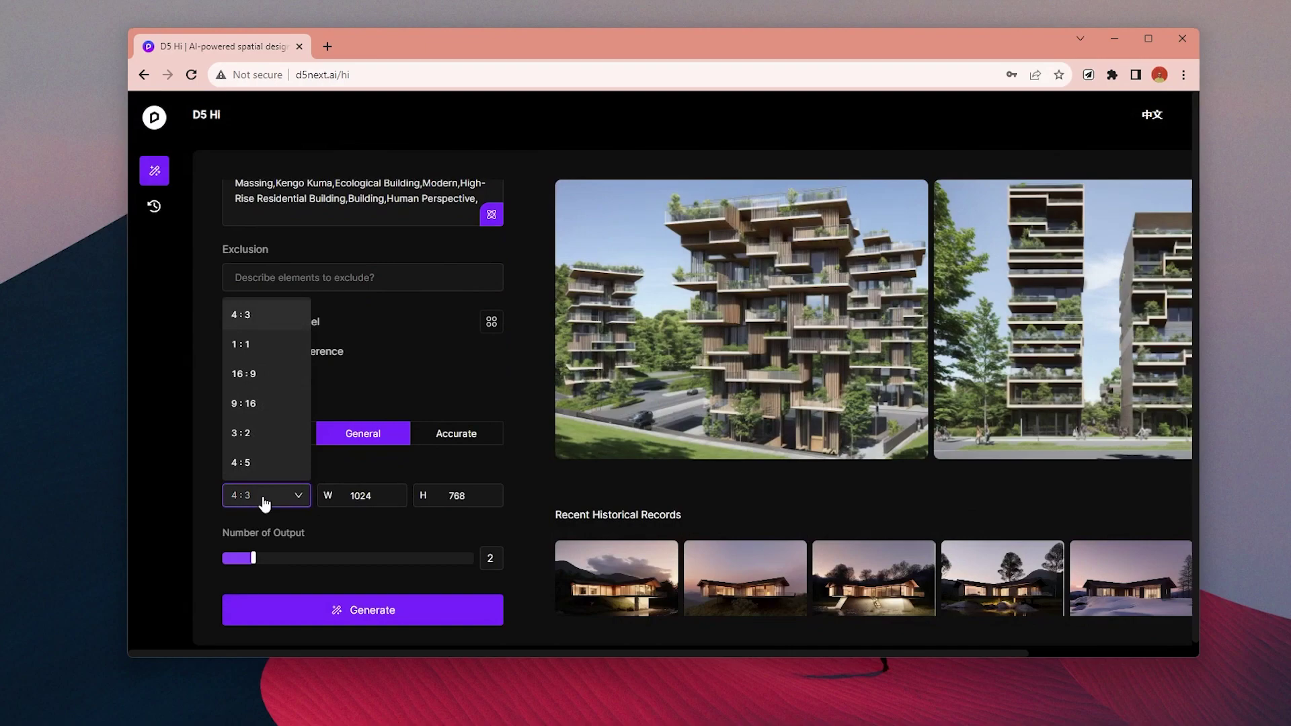
pyautogui.click(272, 368)
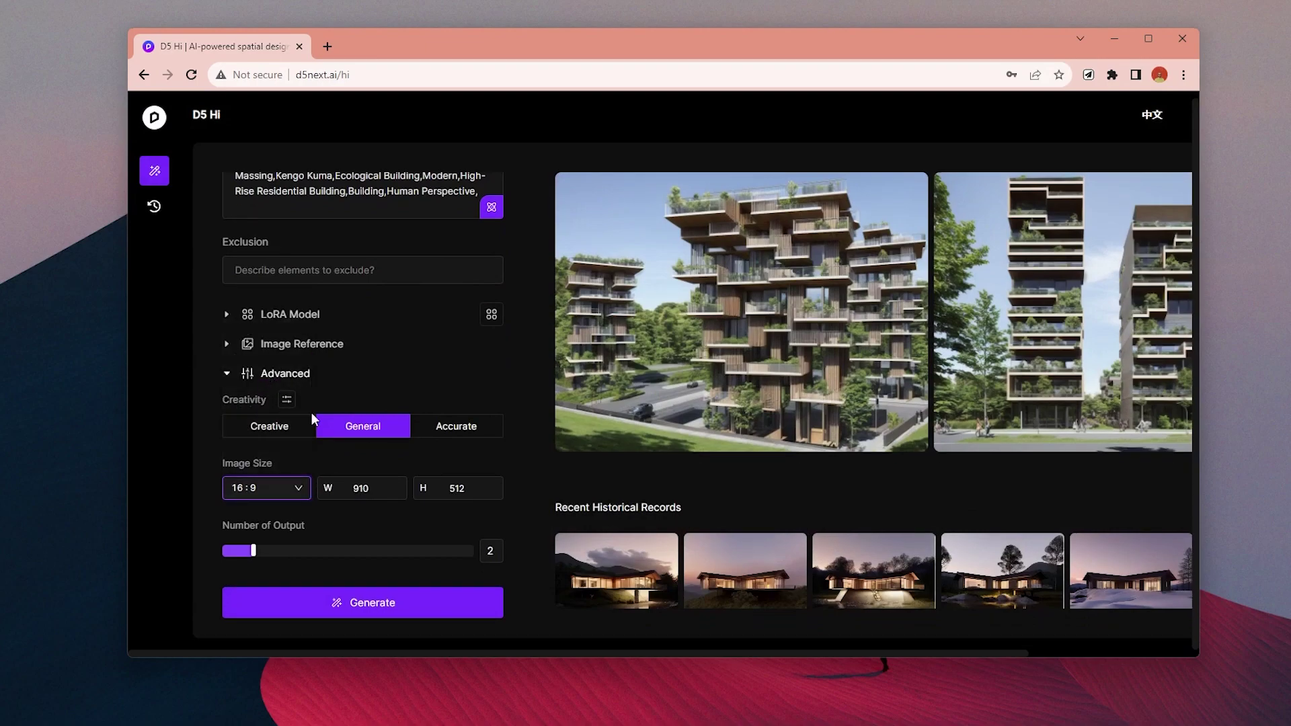
pyautogui.click(363, 603)
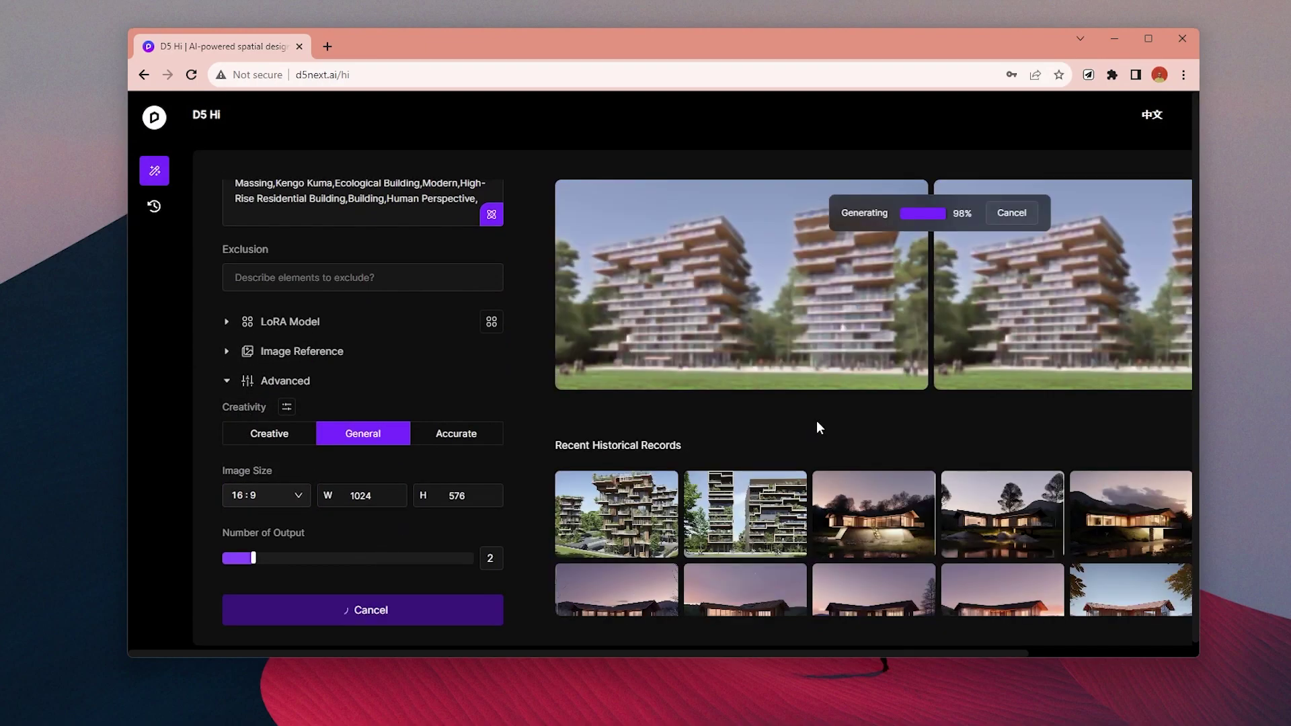
pyautogui.click(682, 331)
pyautogui.press('Right')
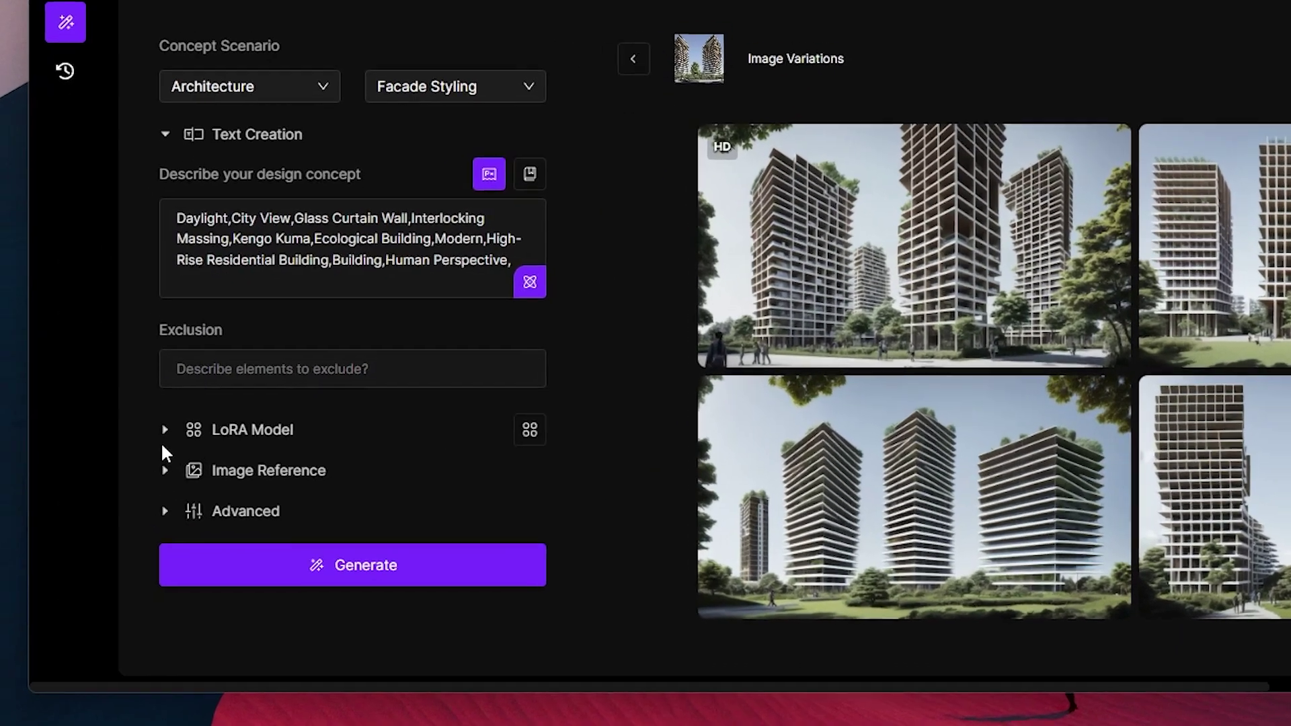
# Step: Browse the LoRA model list, previewing samples of the multistory and Zaha Style models
pyautogui.click(222, 459)
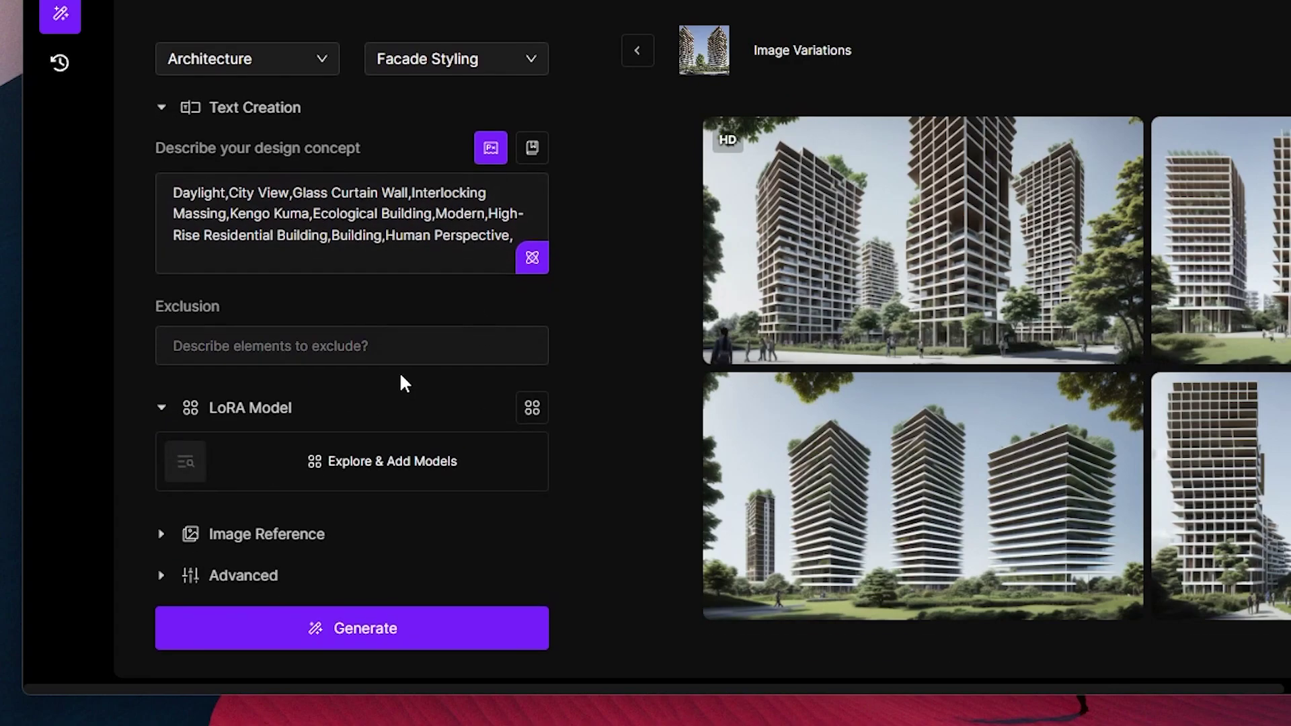
pyautogui.scroll(-1, 316, 470)
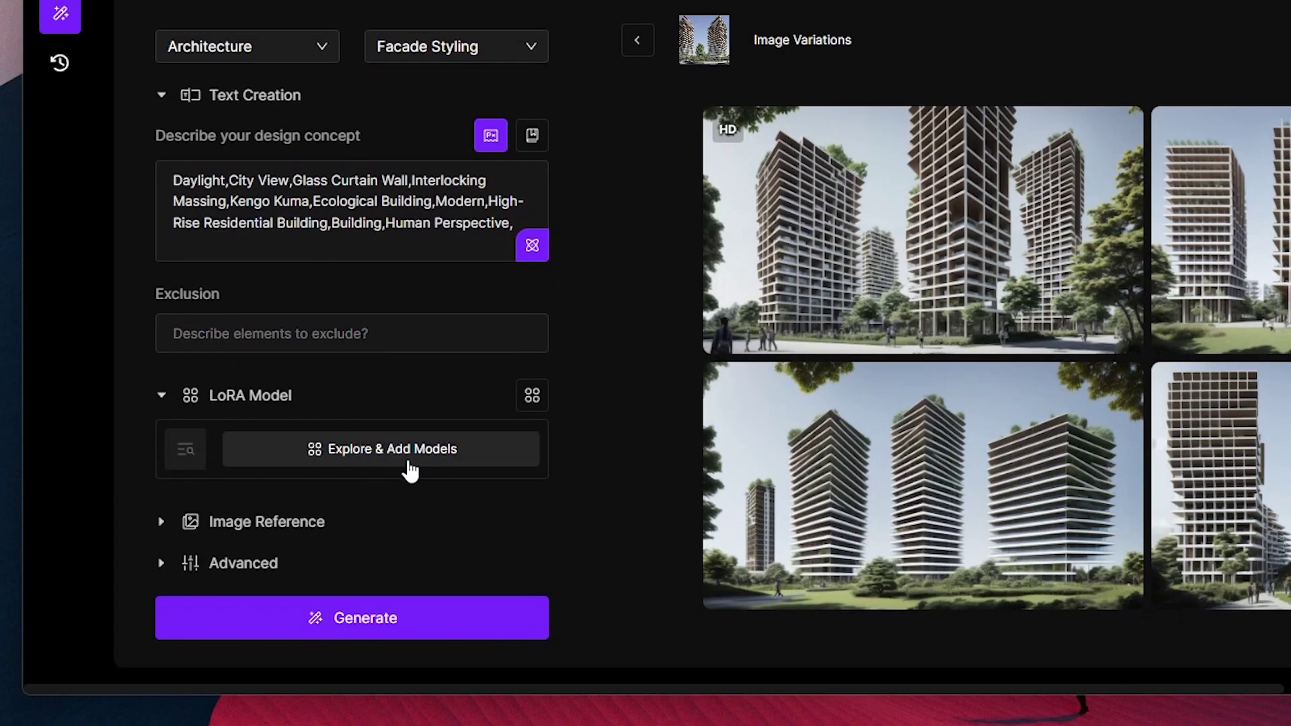
pyautogui.click(356, 463)
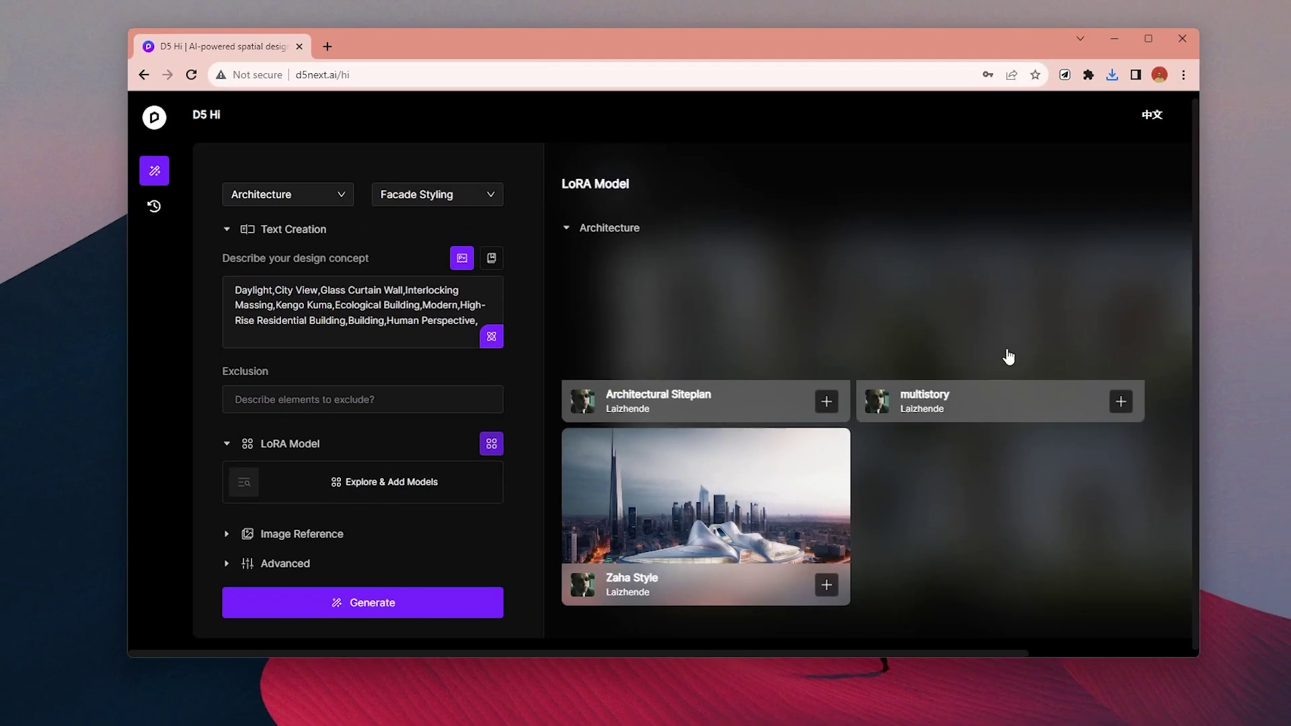
pyautogui.click(1009, 311)
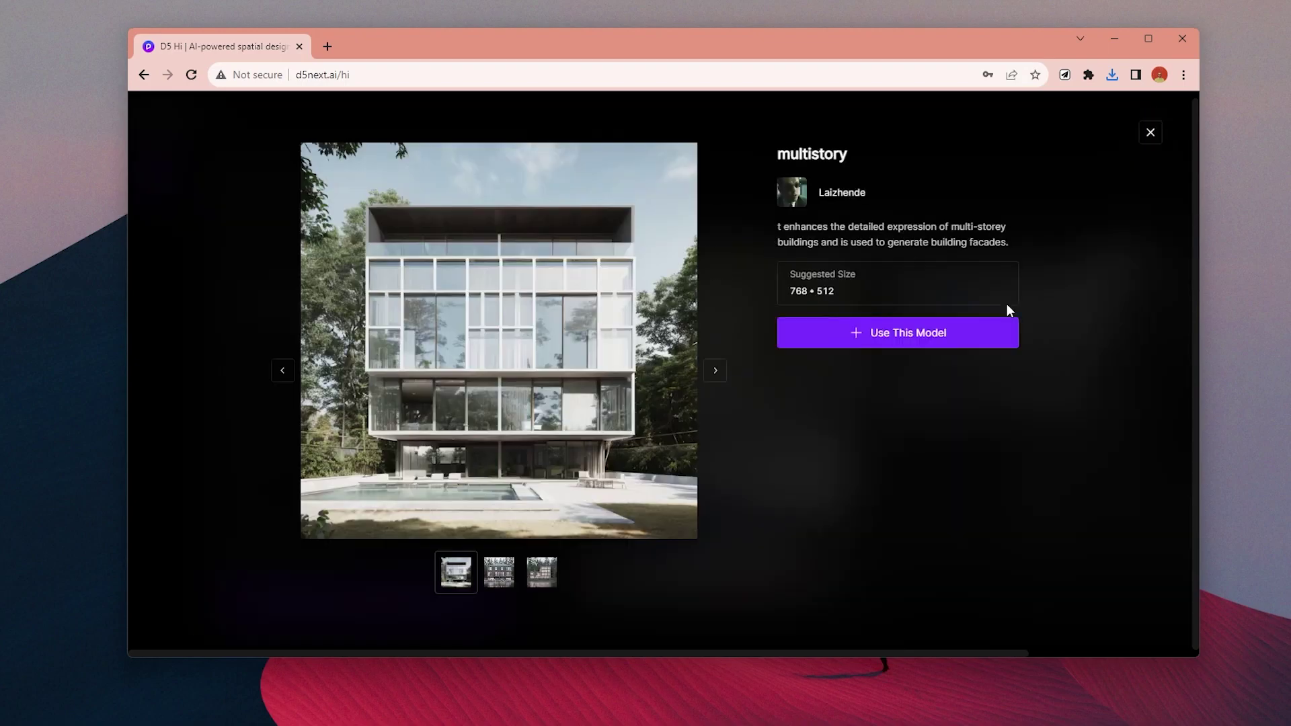
pyautogui.click(713, 378)
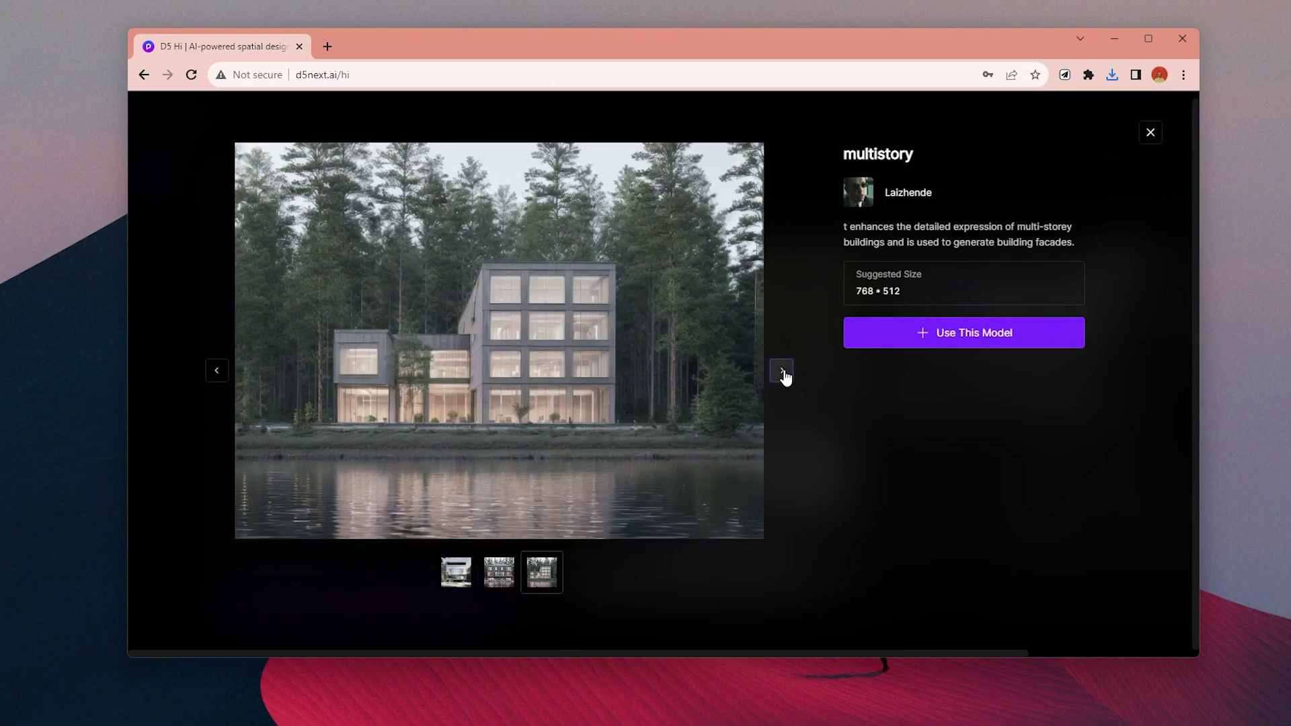
pyautogui.click(1150, 133)
pyautogui.scroll(-3, 738, 478)
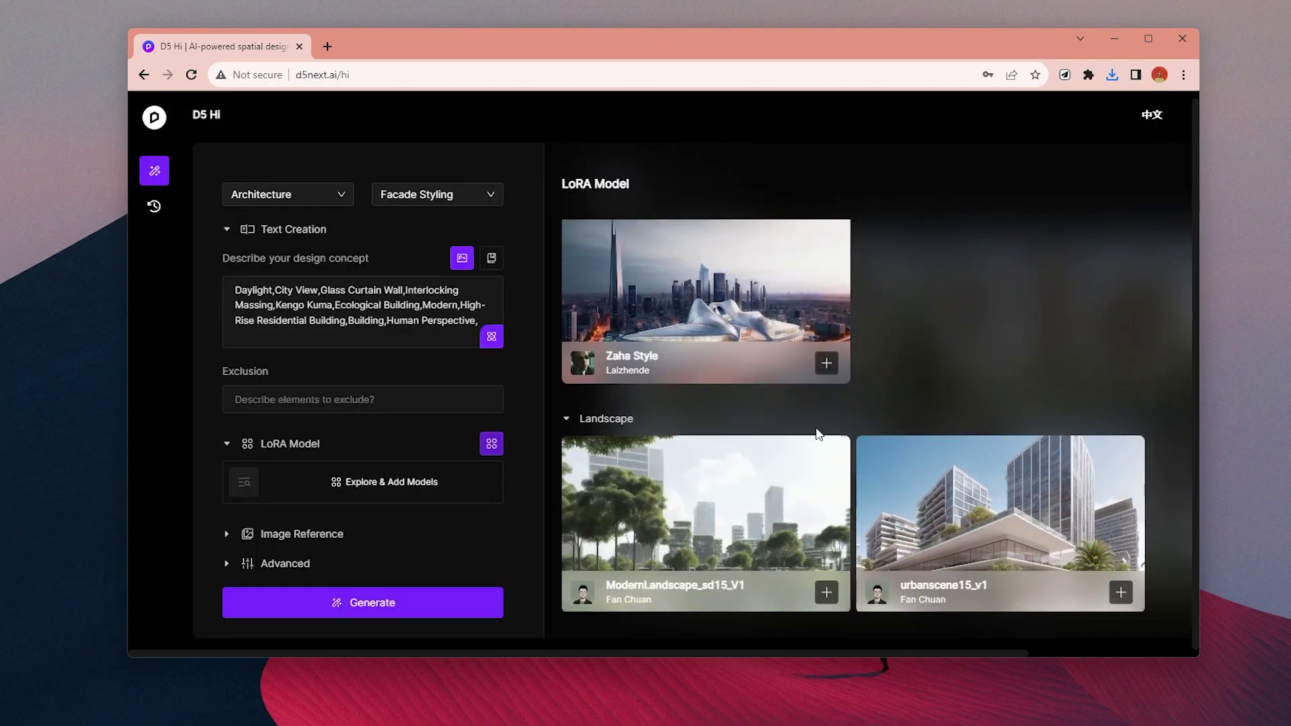
pyautogui.click(703, 314)
pyautogui.click(765, 374)
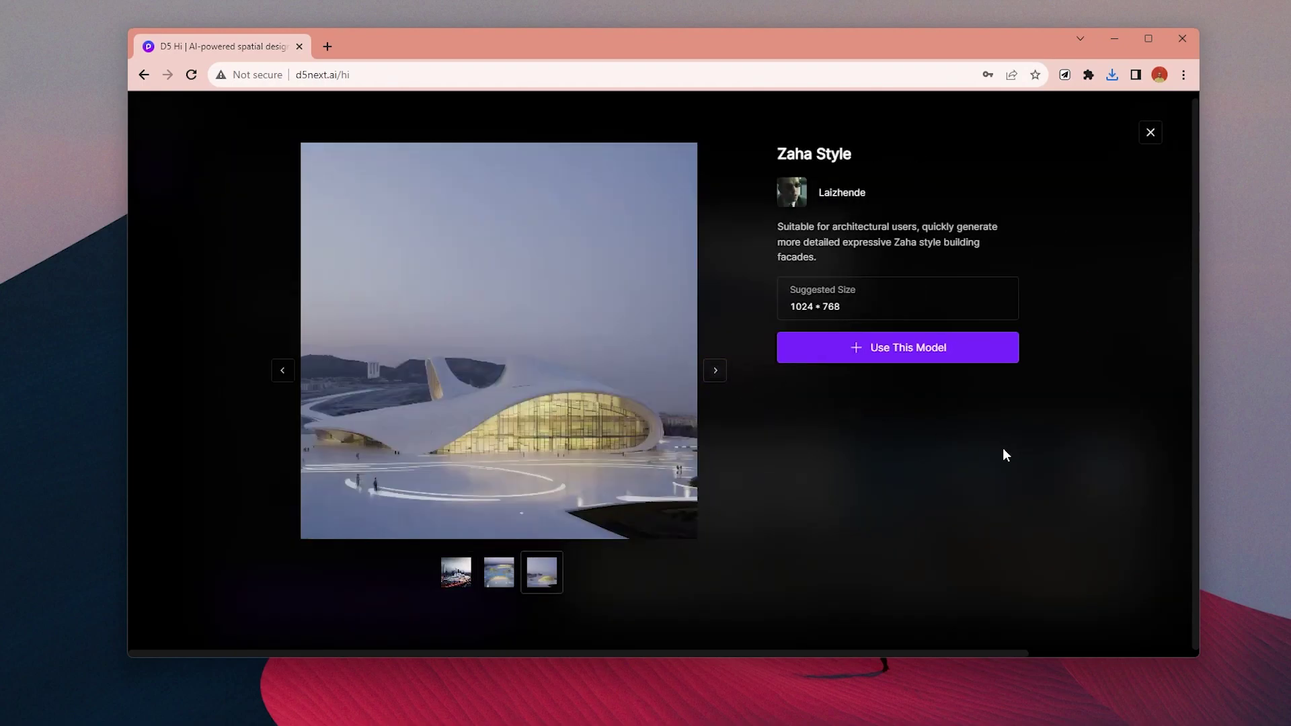
pyautogui.click(1150, 133)
pyautogui.scroll(-3, 777, 375)
pyautogui.scroll(-3, 730, 379)
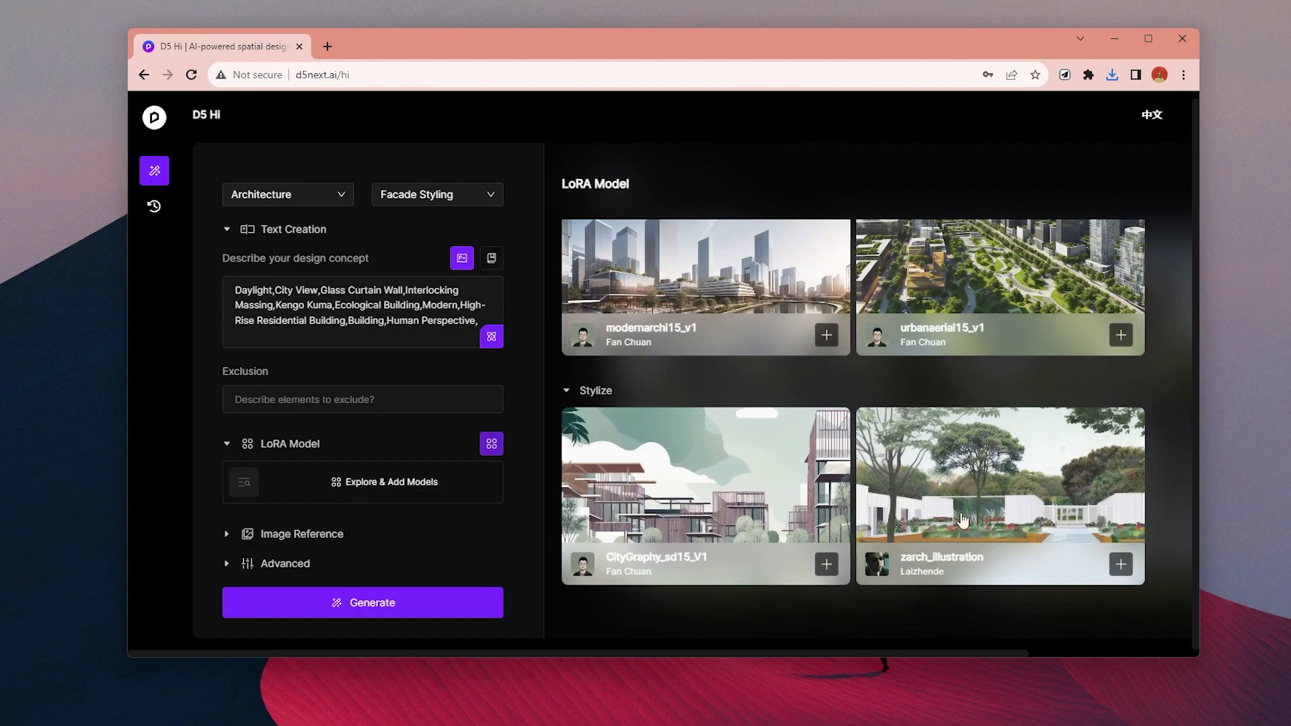
# Step: Add the zarch_illustration LoRA model and lower its guidance scale to about 0.7
pyautogui.click(996, 469)
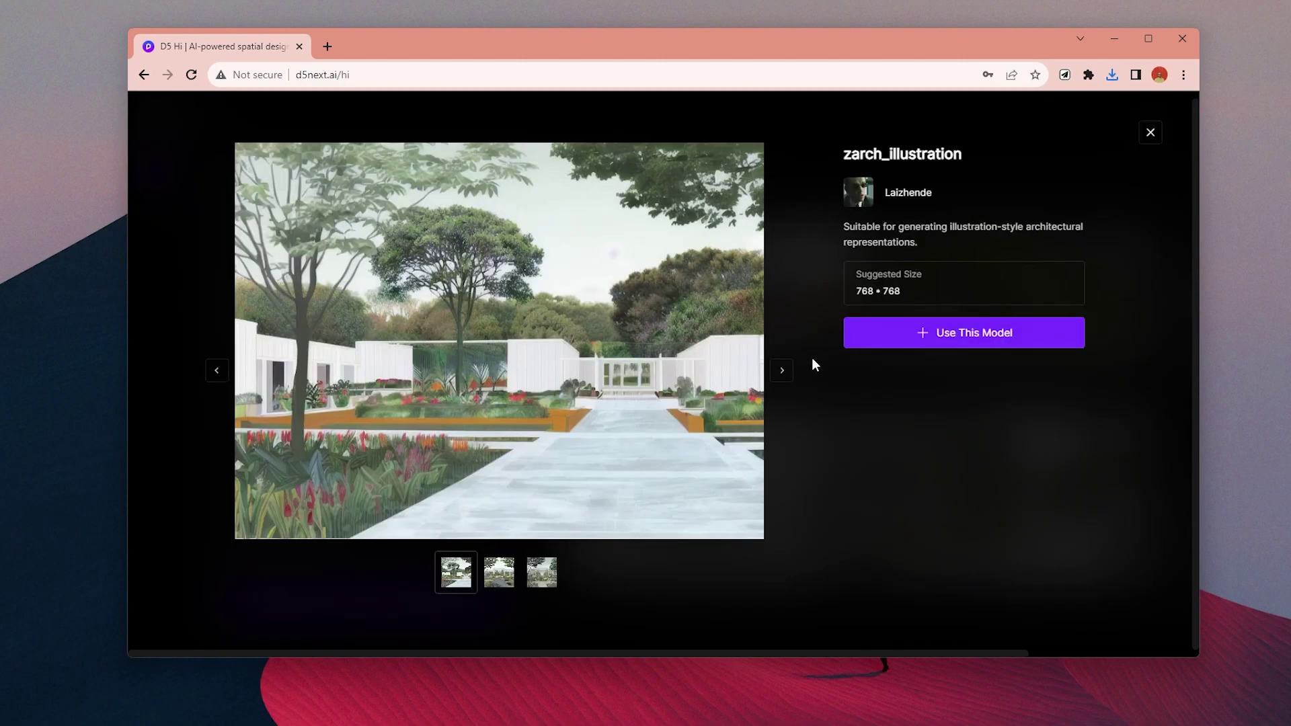
pyautogui.click(791, 373)
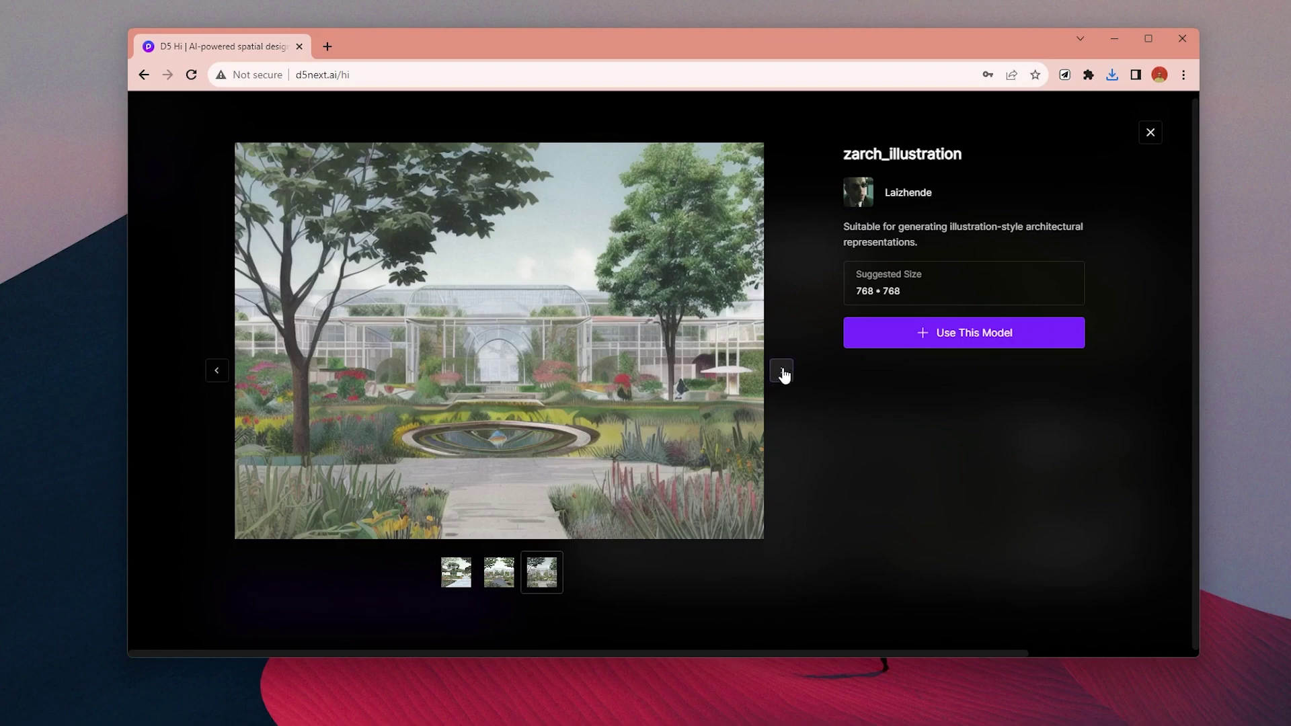
pyautogui.click(927, 336)
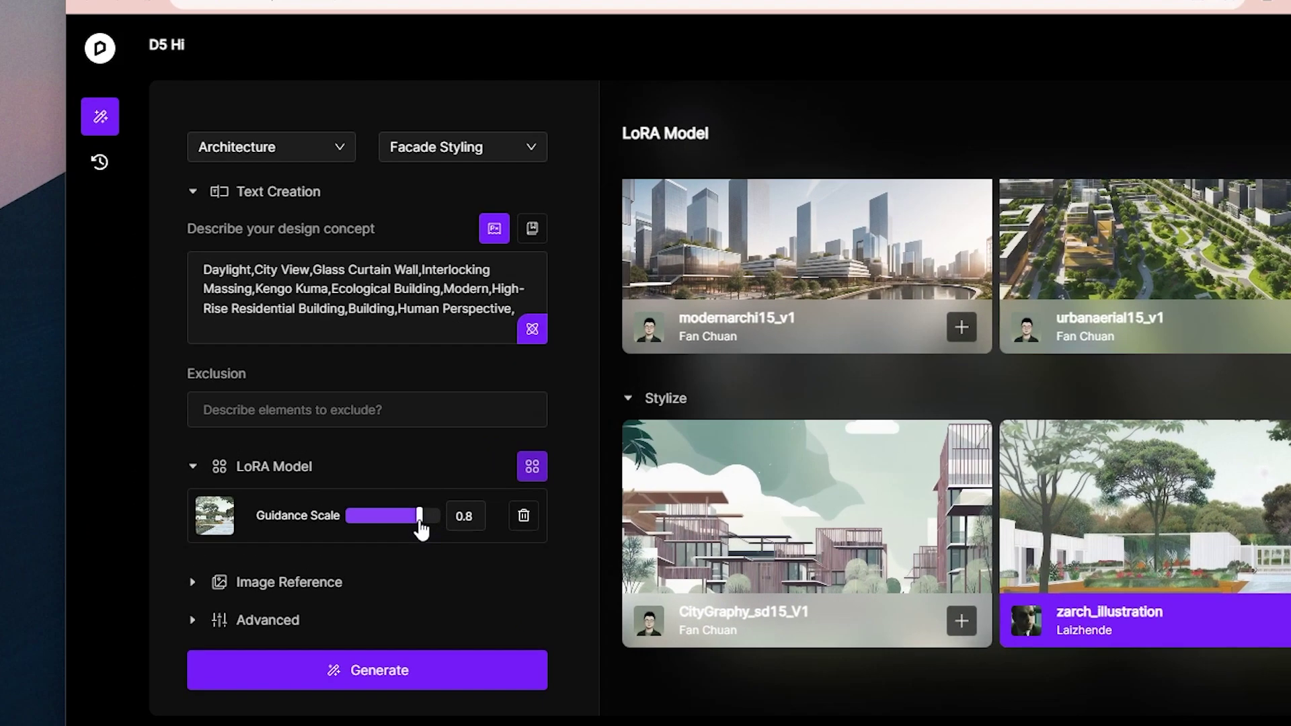
pyautogui.moveTo(412, 489); pyautogui.dragTo(393, 489)
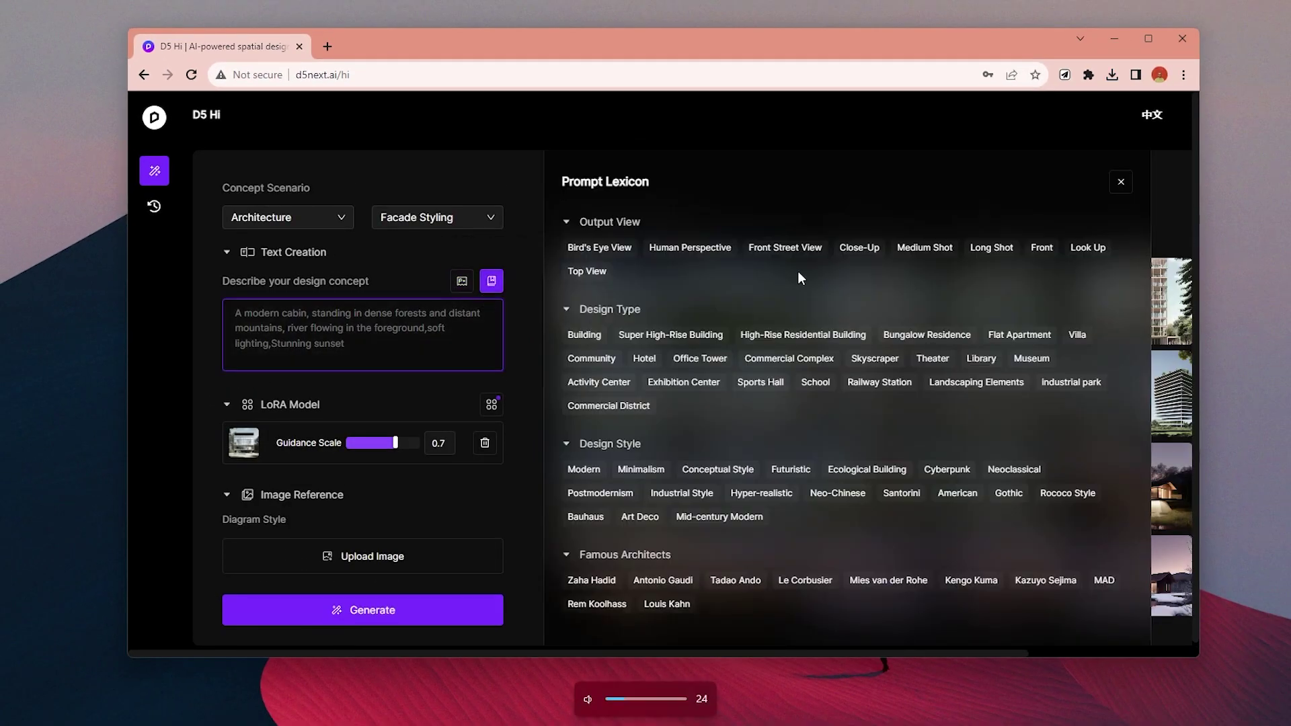
# Step: Fill the prompt with Front, Building, Minimalism, Bauhaus, Metal and Polished Concrete keywords
pyautogui.click(1041, 246)
pyautogui.click(584, 334)
pyautogui.scroll(-1, 605, 336)
pyautogui.click(640, 395)
pyautogui.click(586, 442)
pyautogui.scroll(-1, 785, 467)
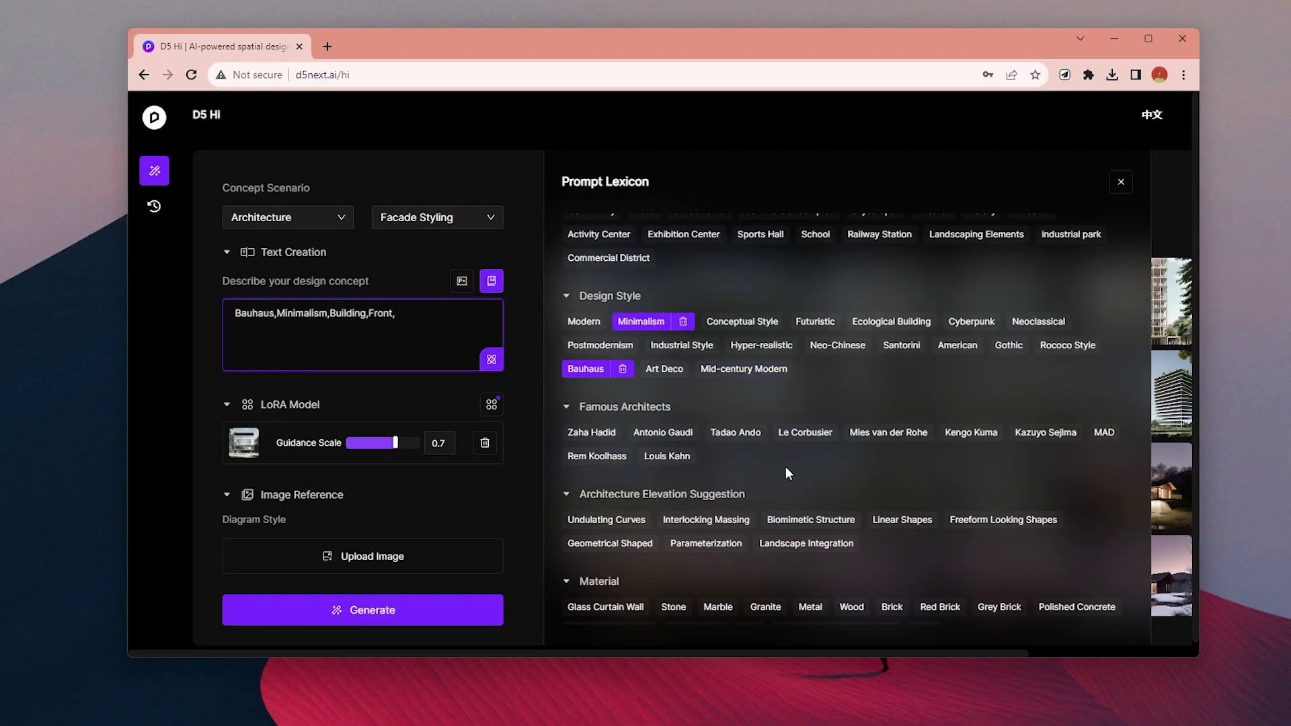
pyautogui.scroll(-1, 788, 474)
pyautogui.scroll(-1, 773, 524)
pyautogui.click(814, 539)
pyautogui.click(605, 559)
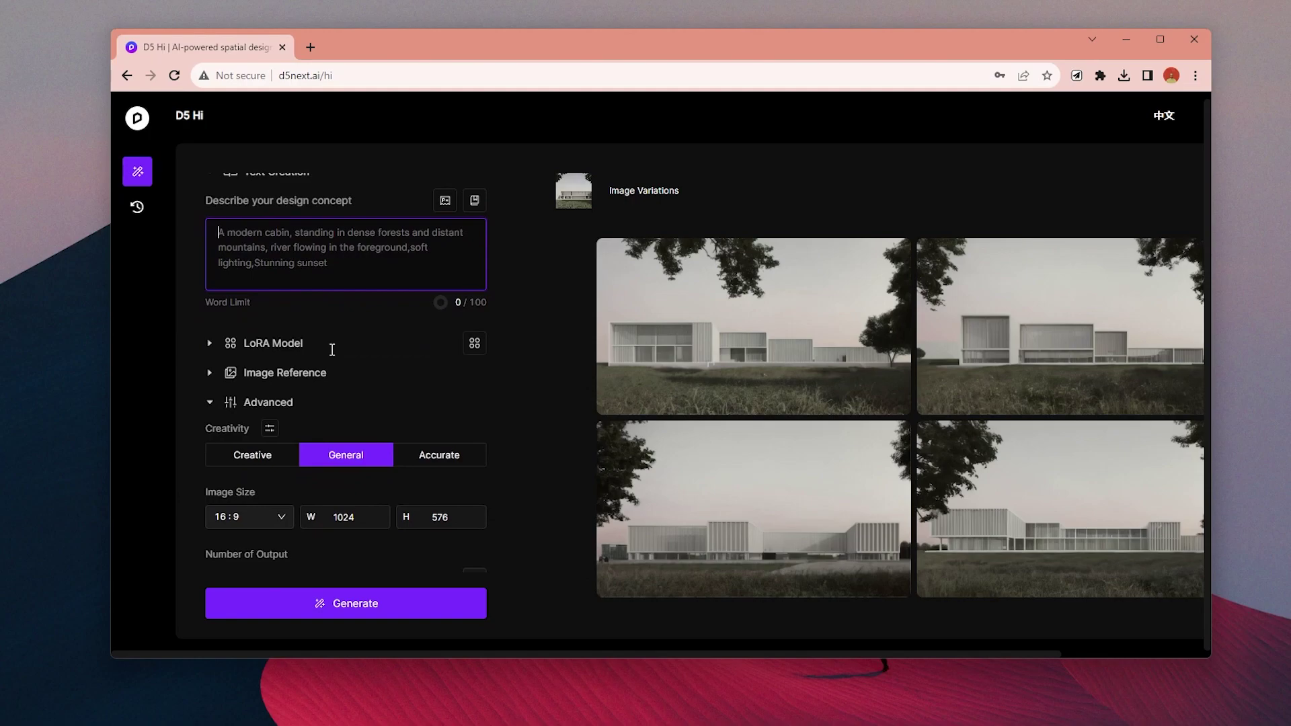
# Step: Upload base view 01.png as the Structure image reference
pyautogui.click(209, 374)
pyautogui.scroll(-2, 417, 414)
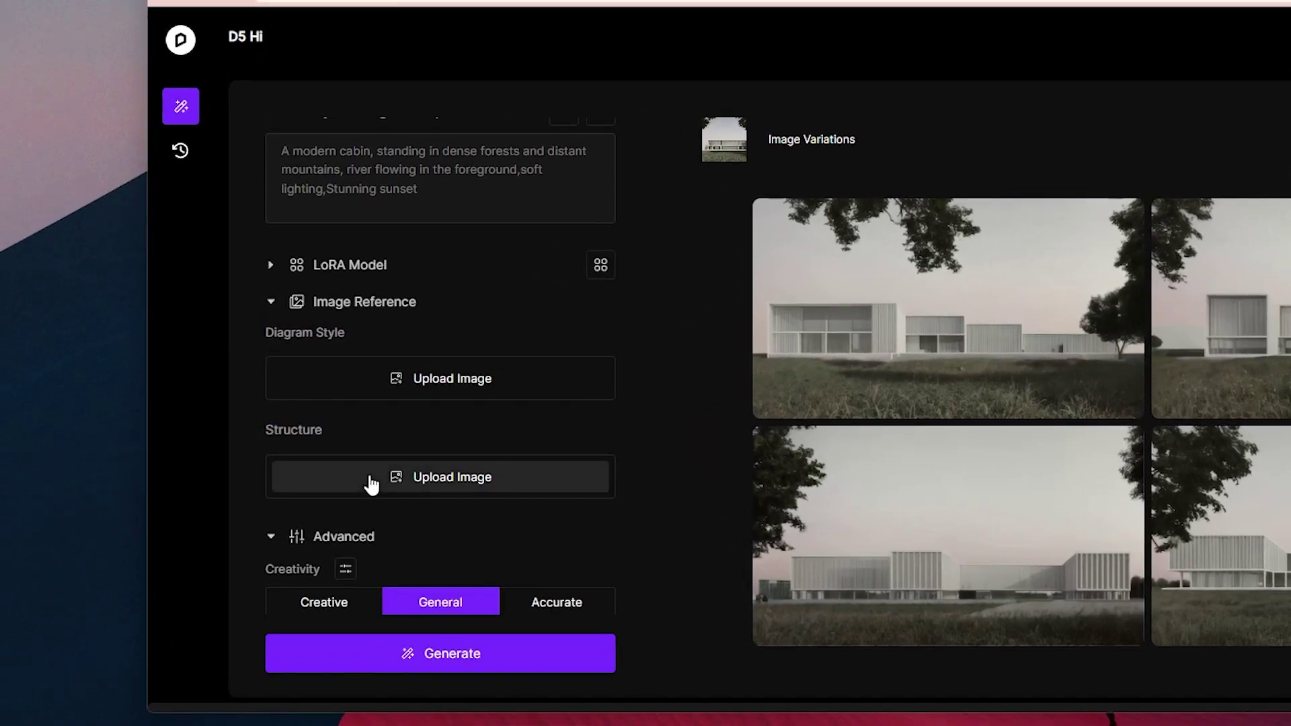
pyautogui.click(363, 474)
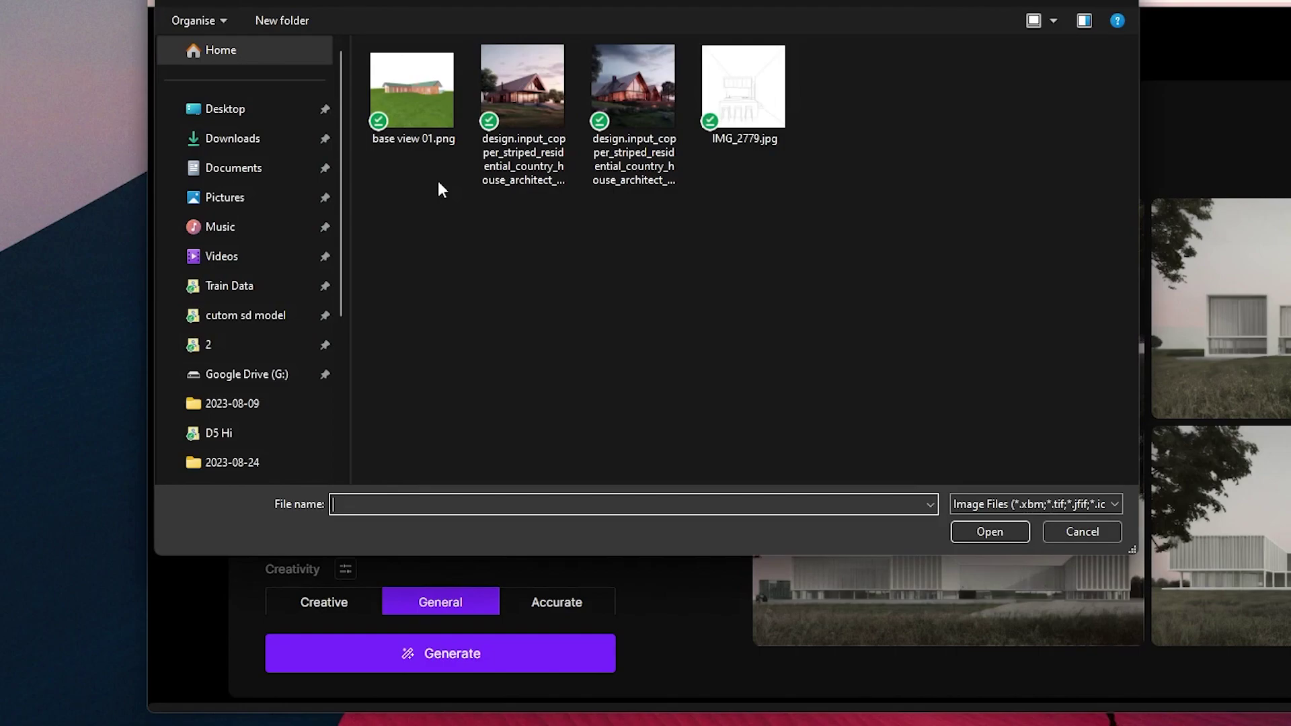
pyautogui.click(414, 107)
pyautogui.click(990, 532)
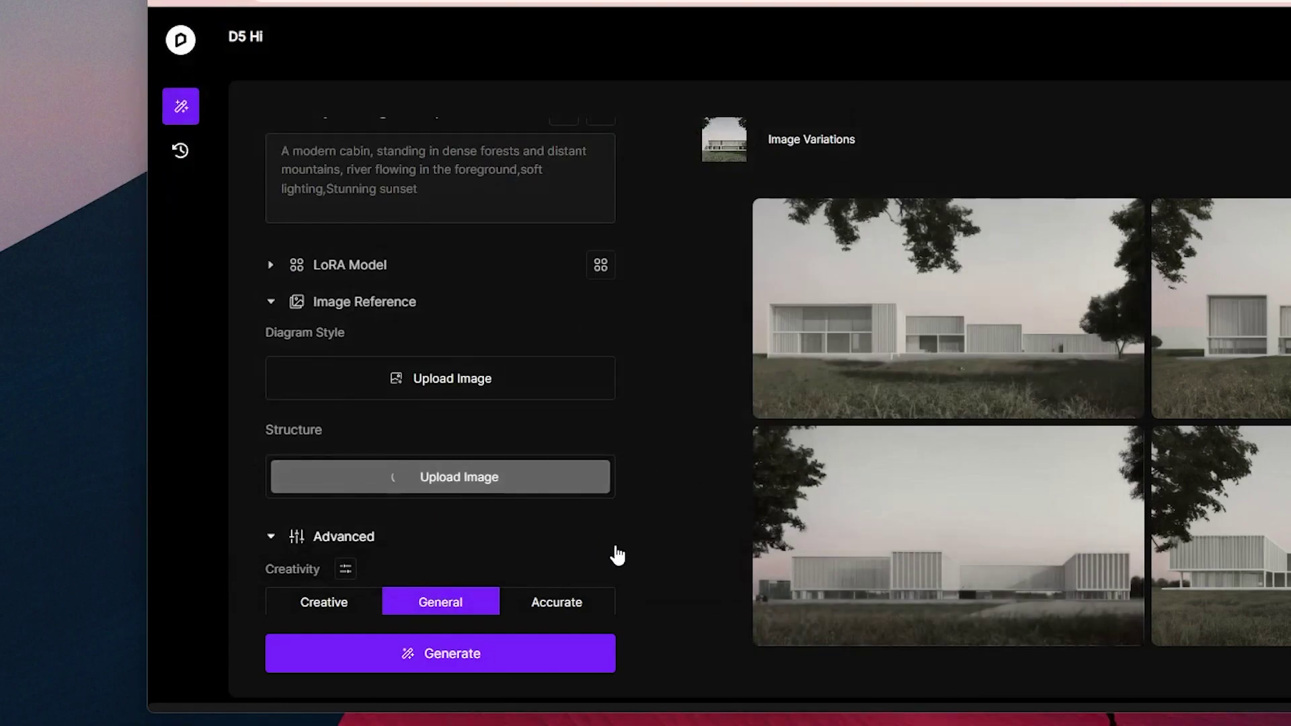
# Step: Lower the structure reference guidance to 0.4 and open the matching condition options
pyautogui.scroll(-2, 610, 542)
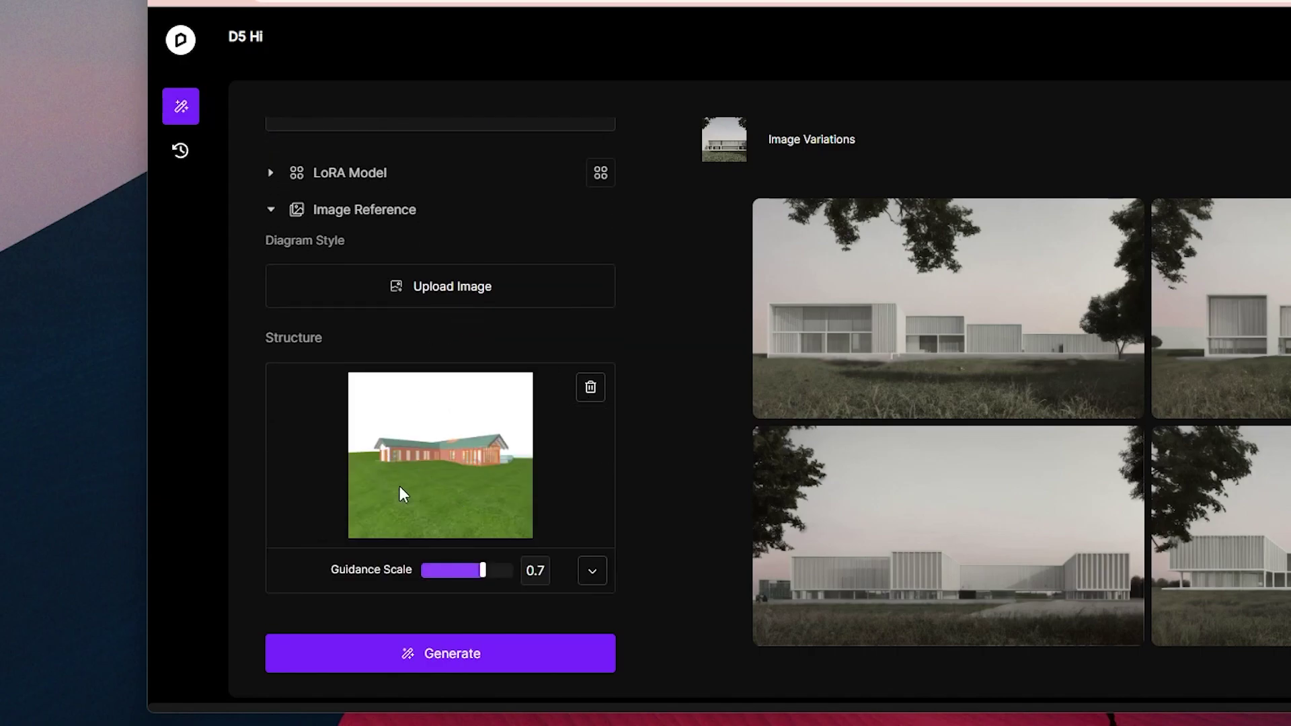
pyautogui.scroll(3, 399, 487)
pyautogui.scroll(-4, 399, 485)
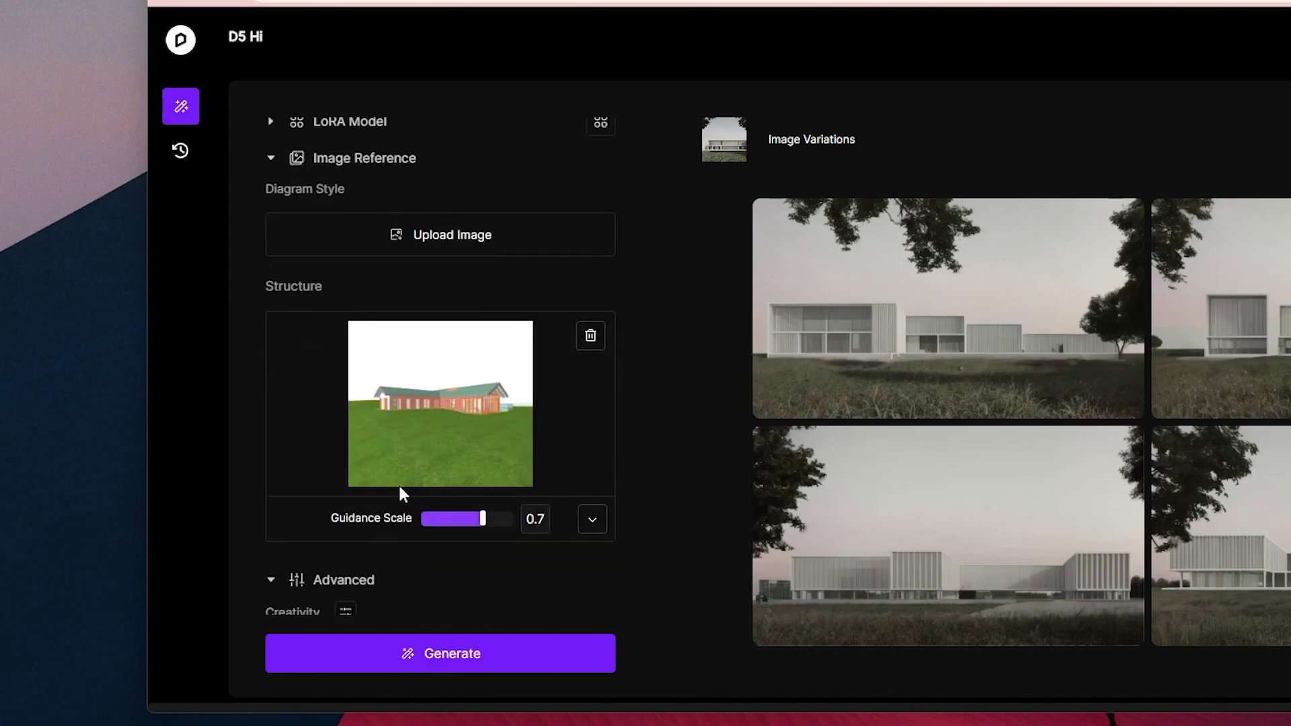
pyautogui.moveTo(485, 528)
pyautogui.mouseDown()
pyautogui.moveTo(455, 525)
pyautogui.moveTo(483, 527)
pyautogui.mouseUp()
pyautogui.click(593, 521)
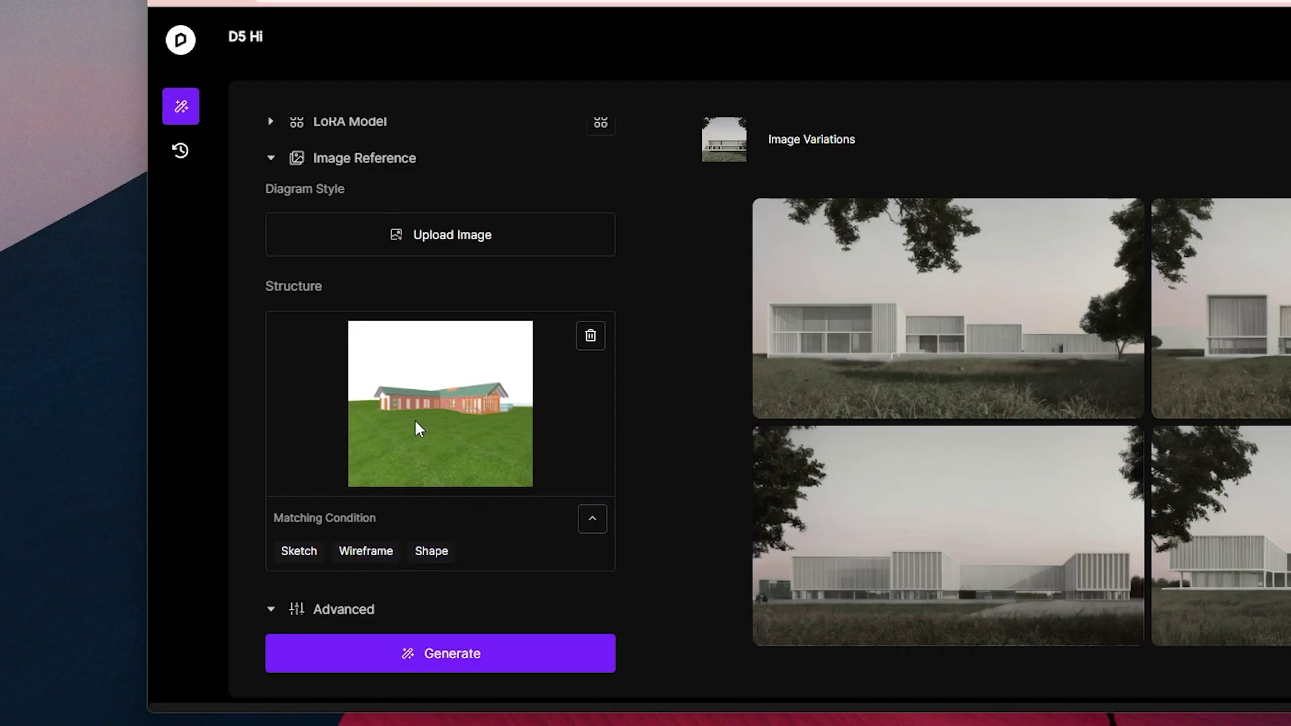
# Step: Enable shape and wireframe matching, with shape guidance raised to 0.8
pyautogui.click(444, 564)
pyautogui.scroll(-2, 525, 538)
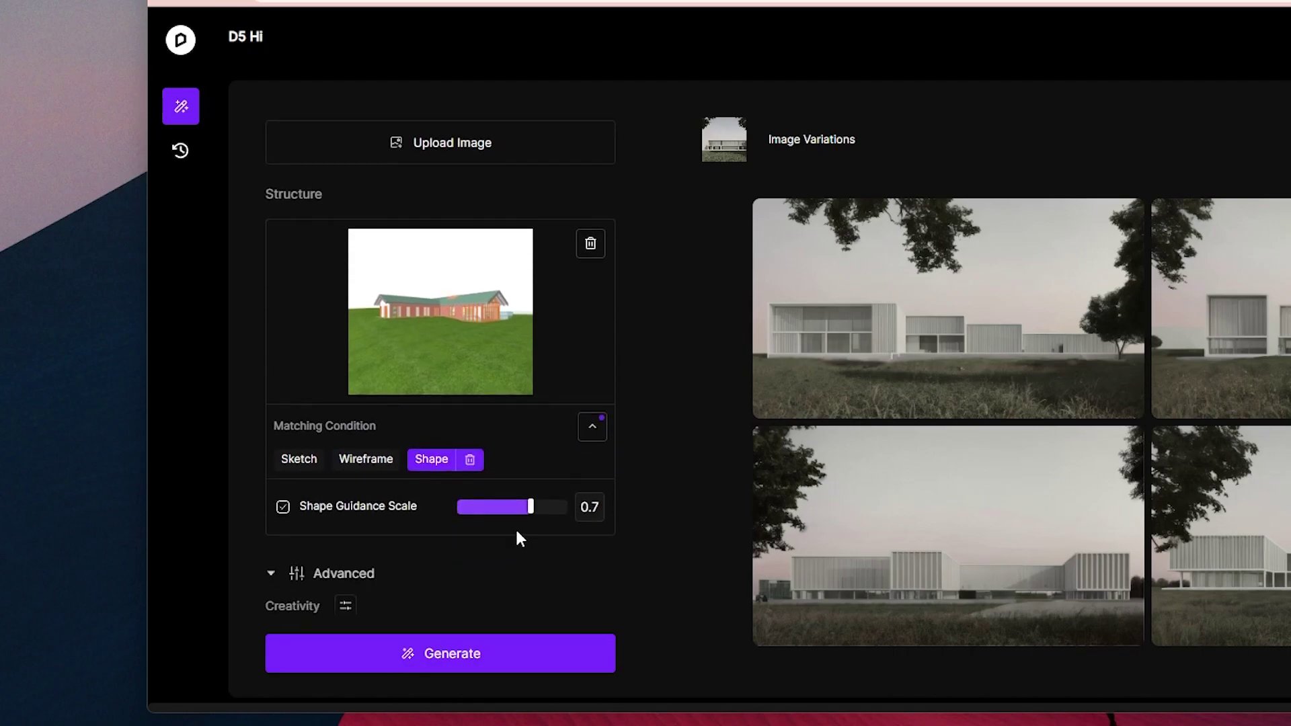
pyautogui.click(364, 462)
pyautogui.moveTo(529, 558)
pyautogui.mouseDown()
pyautogui.moveTo(541, 556)
pyautogui.moveTo(519, 513)
pyautogui.mouseUp()
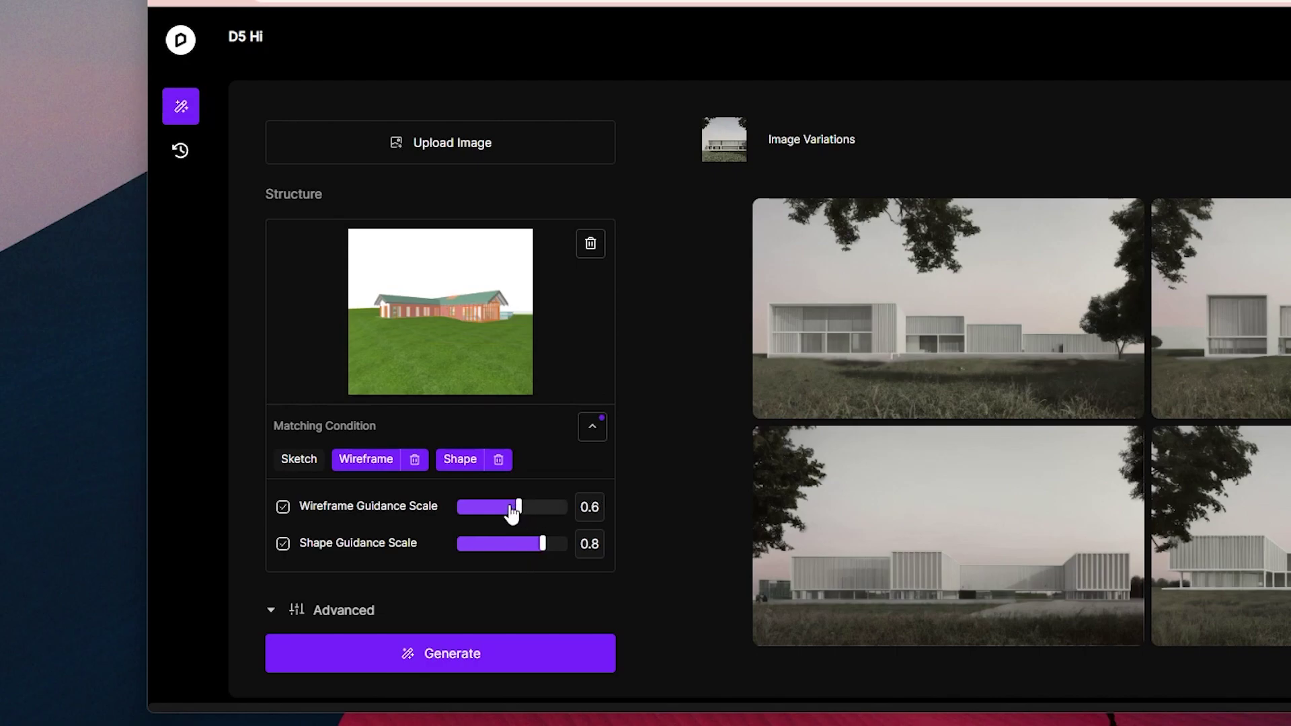
pyautogui.scroll(-4, 555, 312)
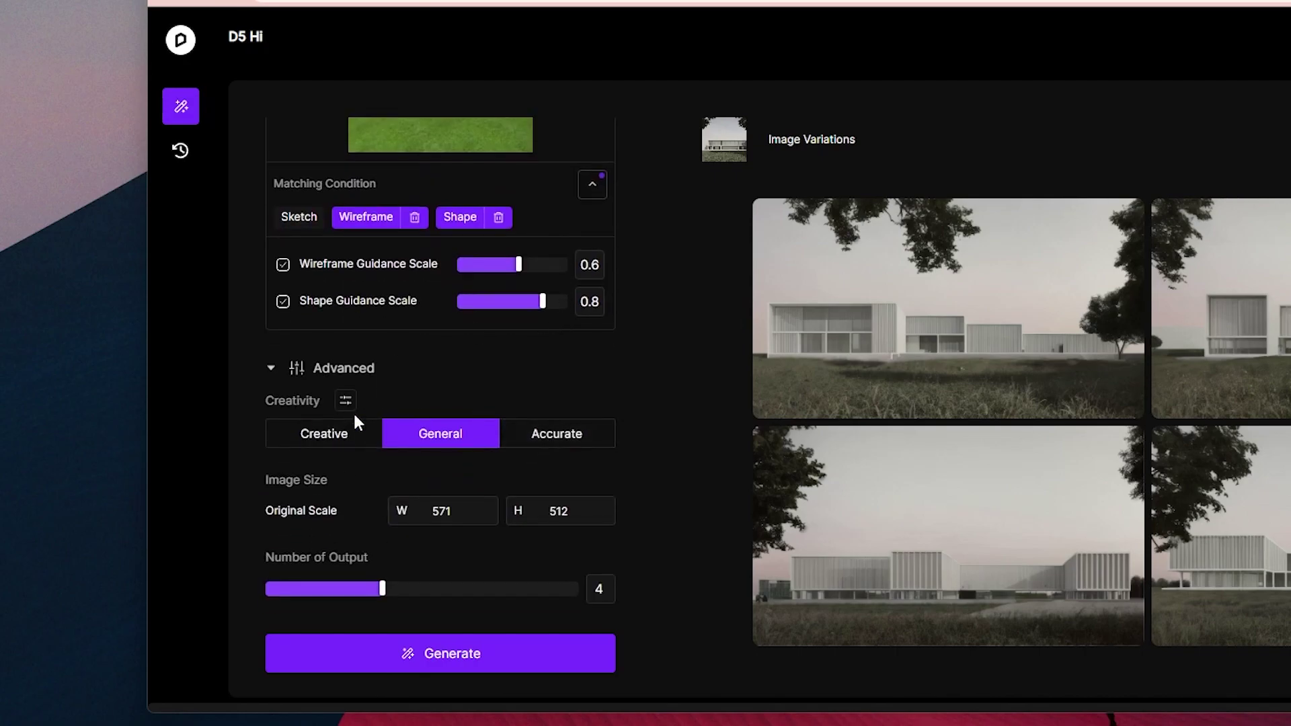
# Step: Set the output size to 1024×918 and the number of outputs to 2
pyautogui.doubleClick(415, 512)
pyautogui.write('1024')
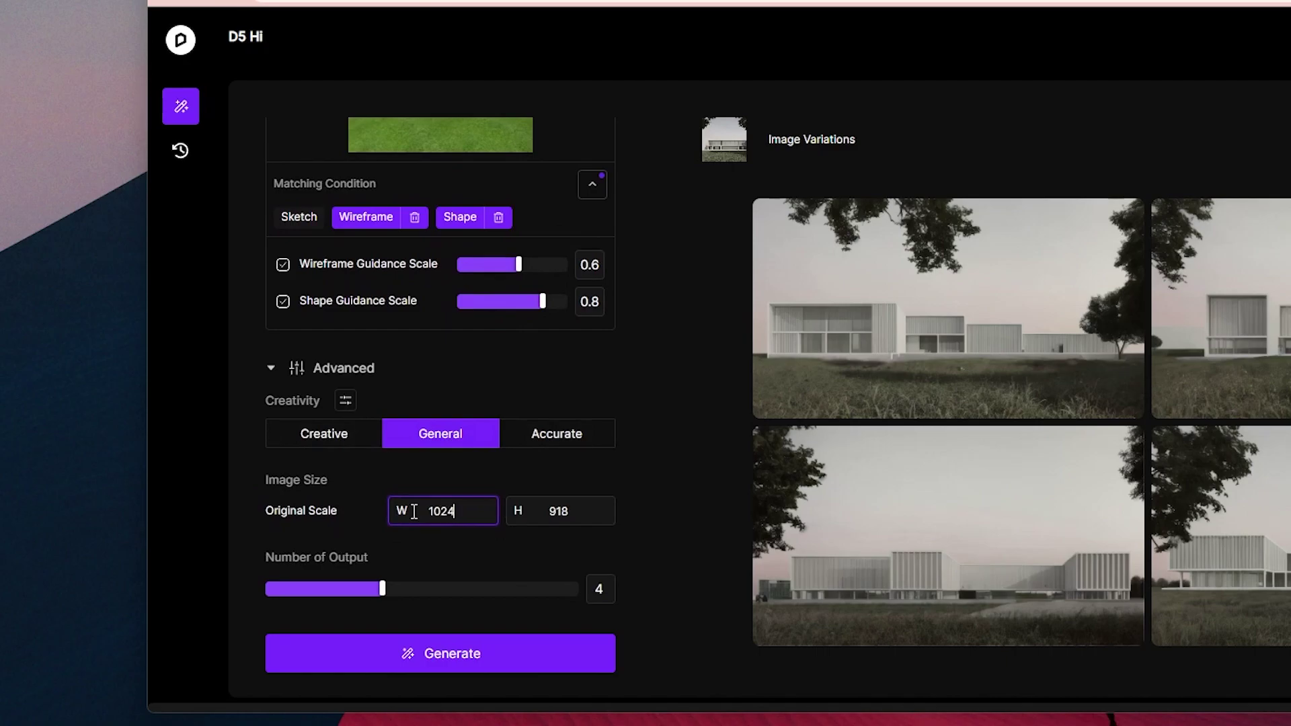
pyautogui.press('Return')
pyautogui.click(594, 515)
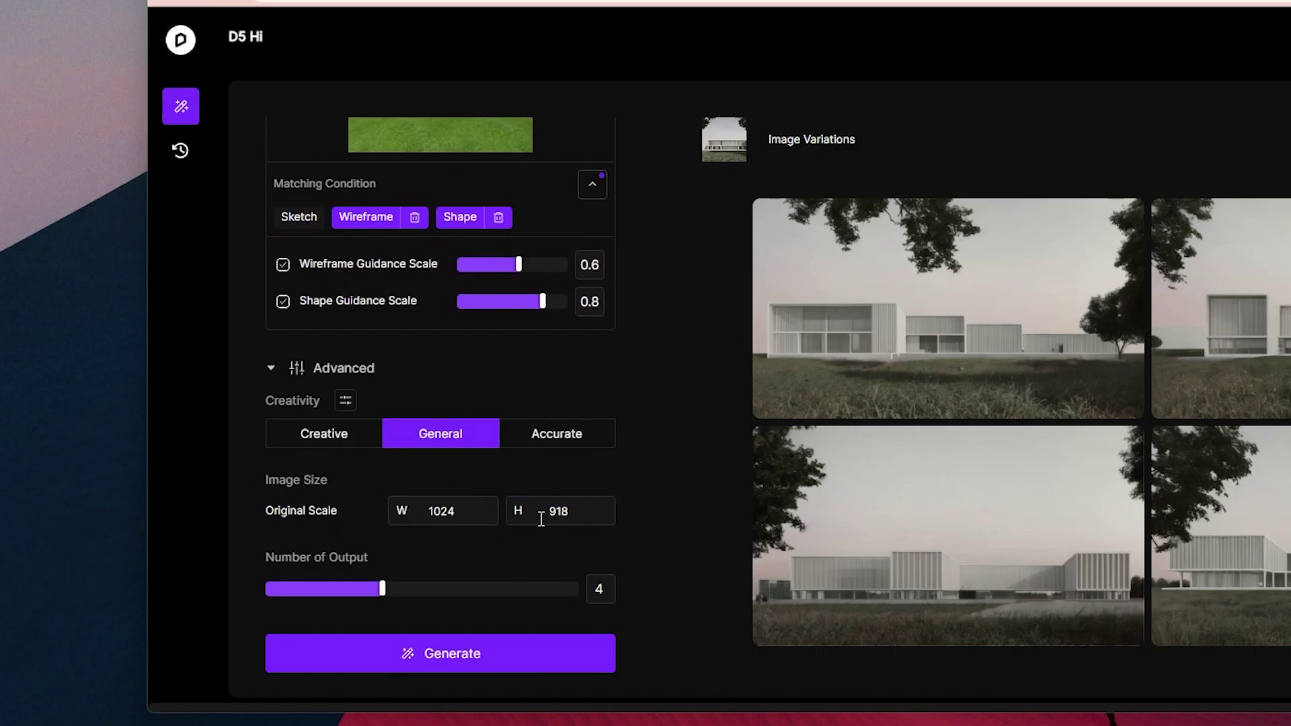
pyautogui.moveTo(382, 593); pyautogui.dragTo(305, 592)
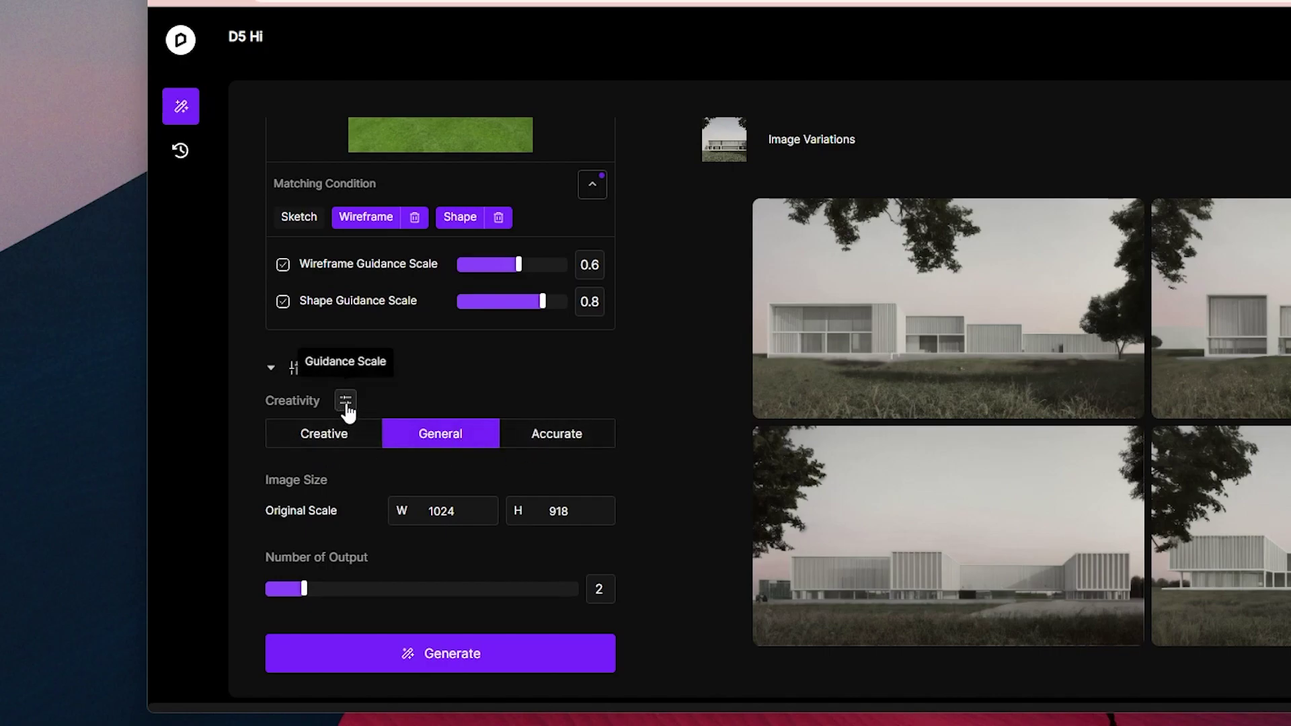
# Step: Switch Creativity to a numeric guidance scale of 12
pyautogui.click(346, 401)
pyautogui.moveTo(369, 438)
pyautogui.mouseDown()
pyautogui.moveTo(279, 441)
pyautogui.moveTo(550, 438)
pyautogui.moveTo(424, 441)
pyautogui.moveTo(447, 436)
pyautogui.mouseUp()
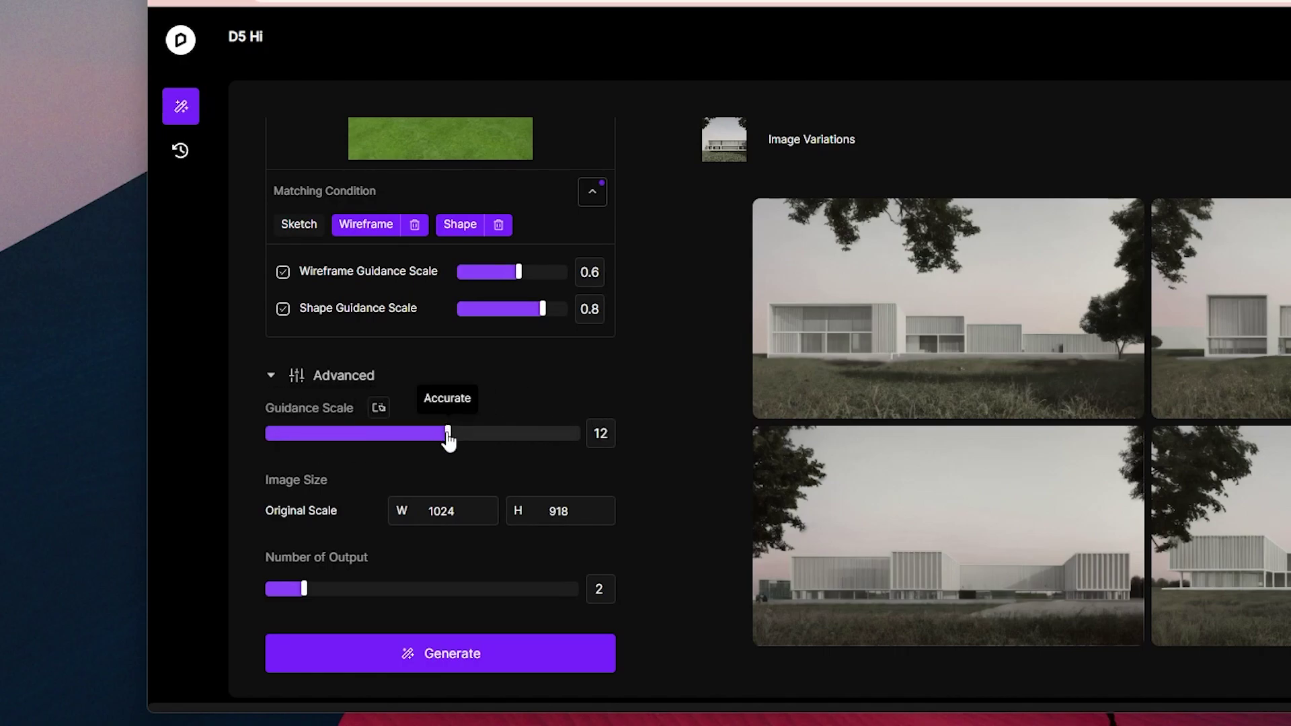
pyautogui.scroll(-1, 499, 403)
pyautogui.scroll(5, 608, 446)
# Step: Paste the copper-roofed mountain country house description into the prompt box
pyautogui.scroll(2, 424, 320)
pyautogui.click(423, 320)
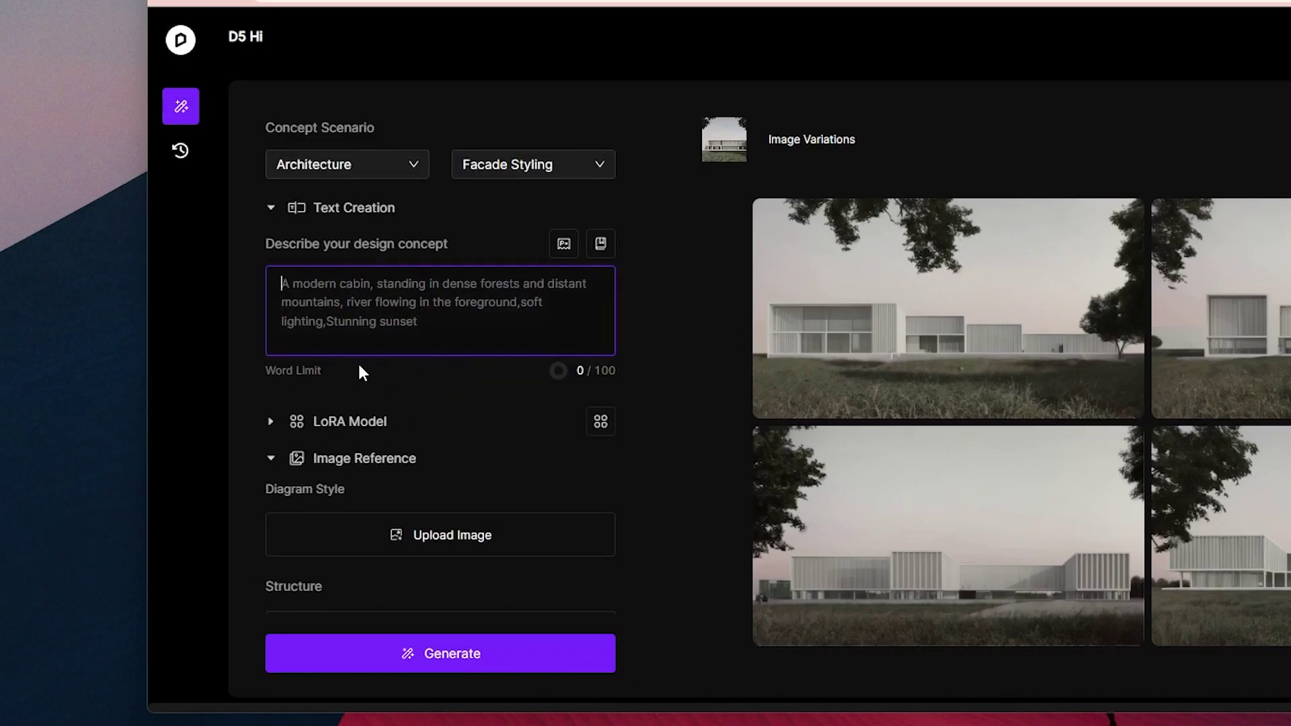
pyautogui.write('architectural view, copper coverings, country house with pitch roof, house in the mountains, trees, bushes around the house, large openings on the building')
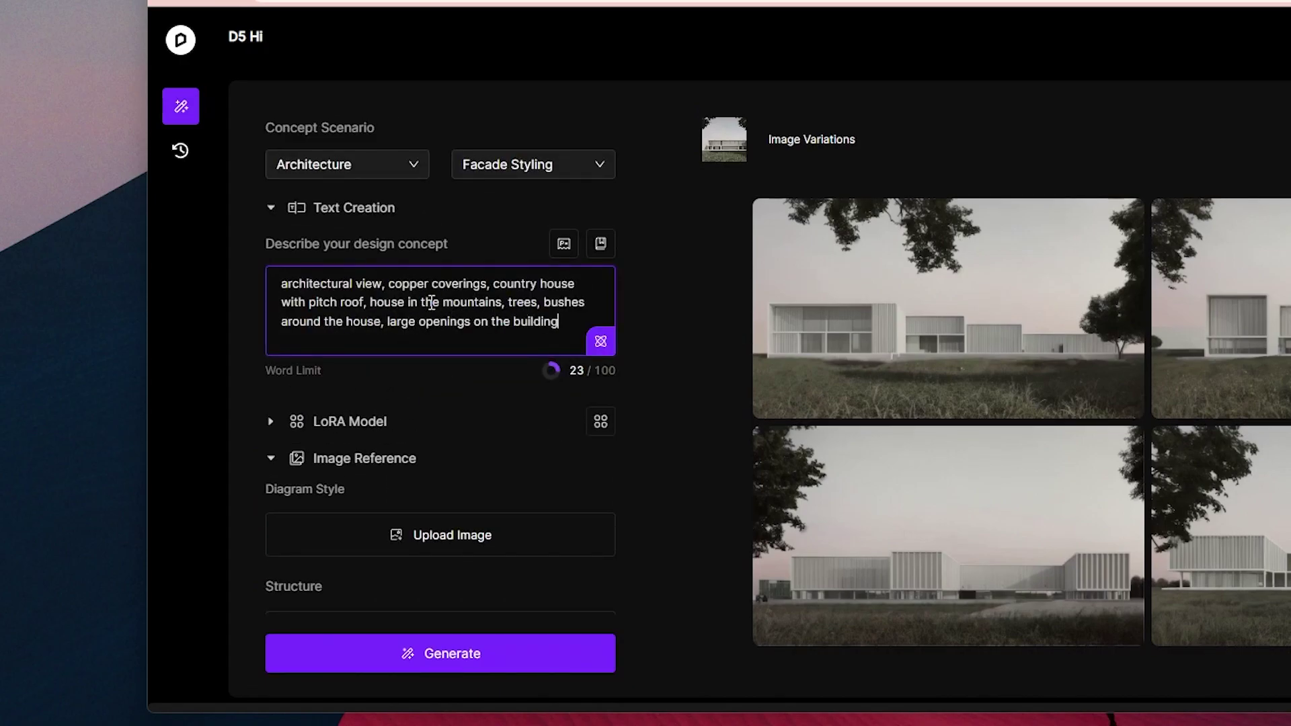
# Step: Generate the country house renders and view the first one full size
pyautogui.scroll(-4, 556, 320)
pyautogui.scroll(-3, 557, 320)
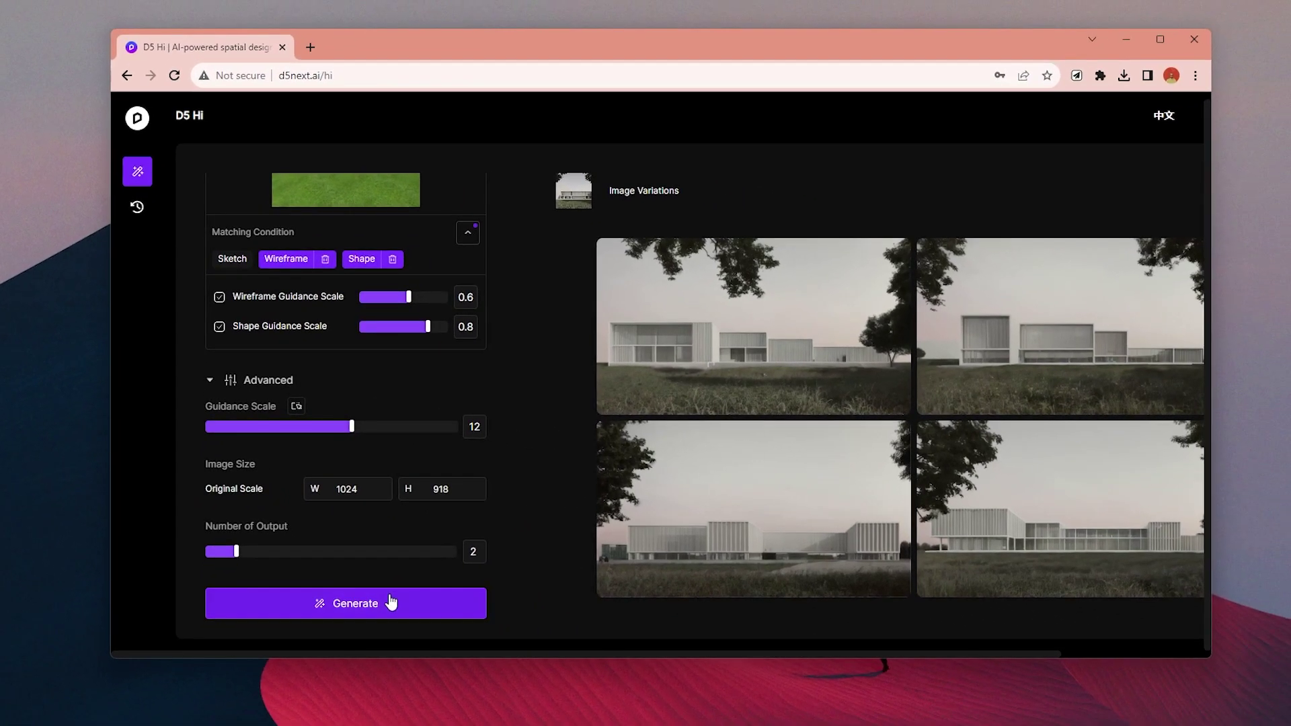
pyautogui.click(390, 615)
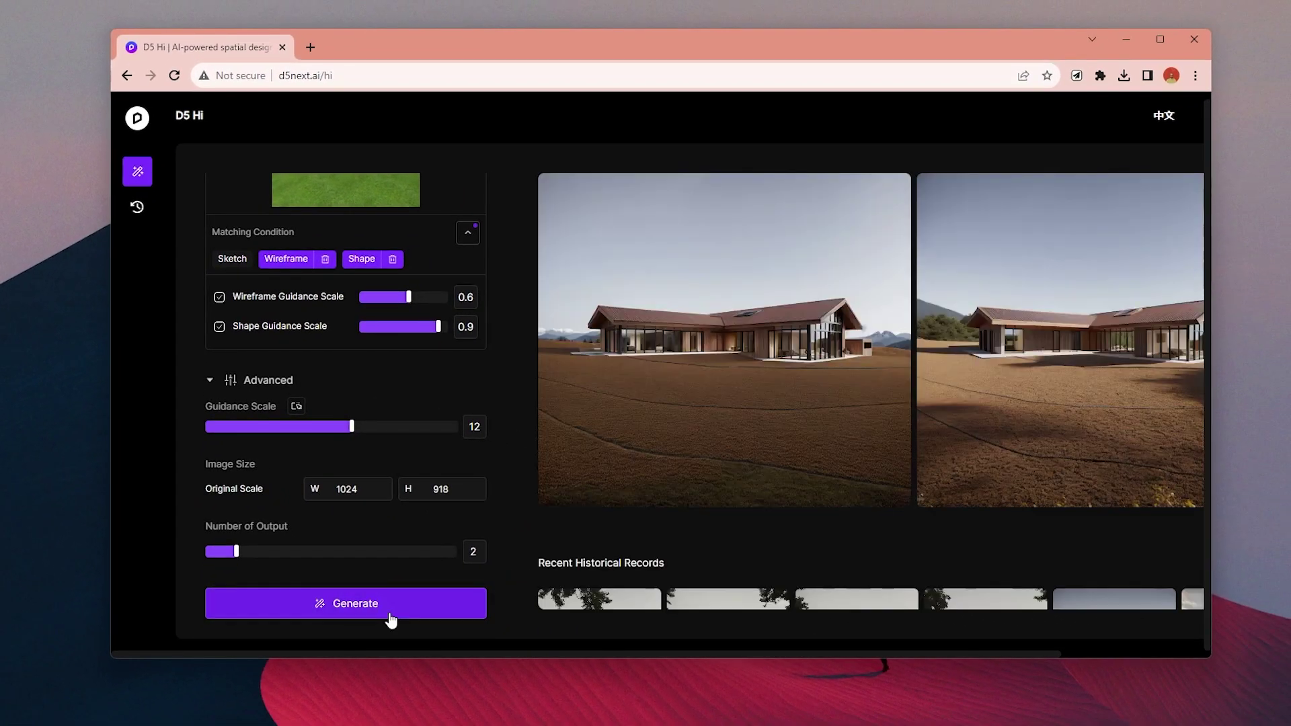
pyautogui.click(823, 396)
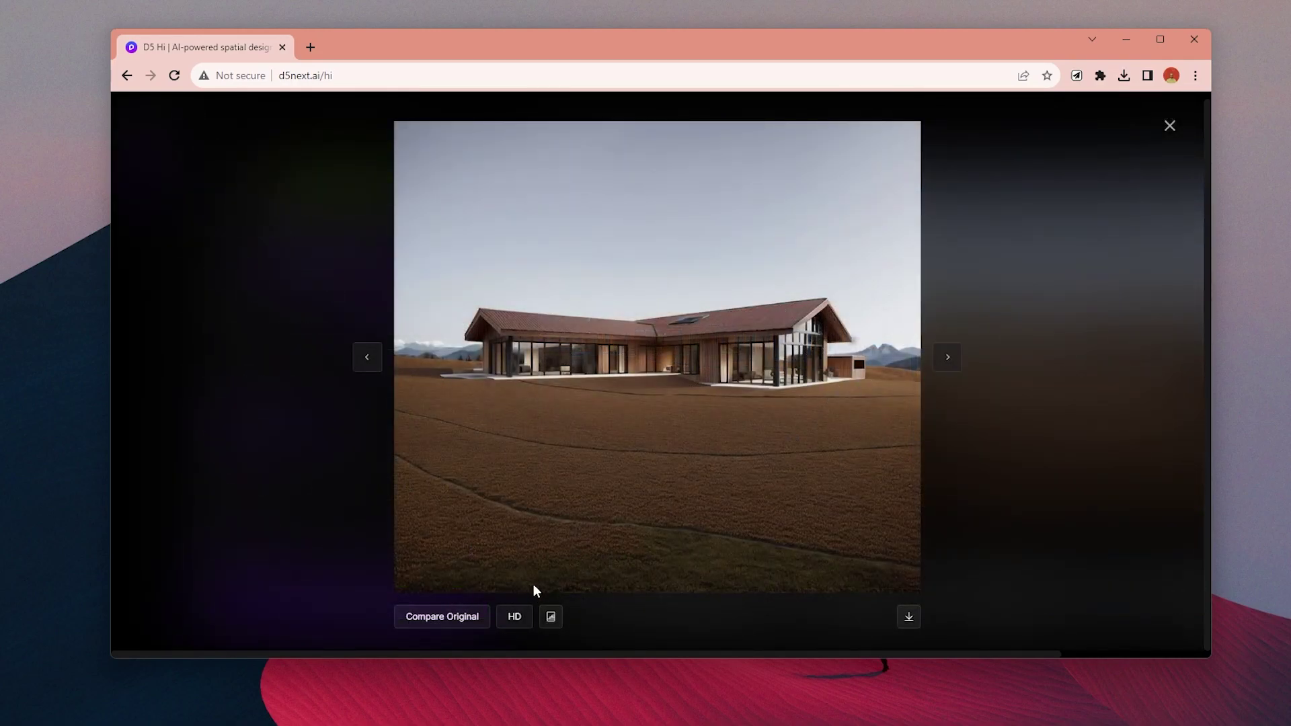
# Step: Compare the render with the original model image, then show the second render
pyautogui.click(470, 616)
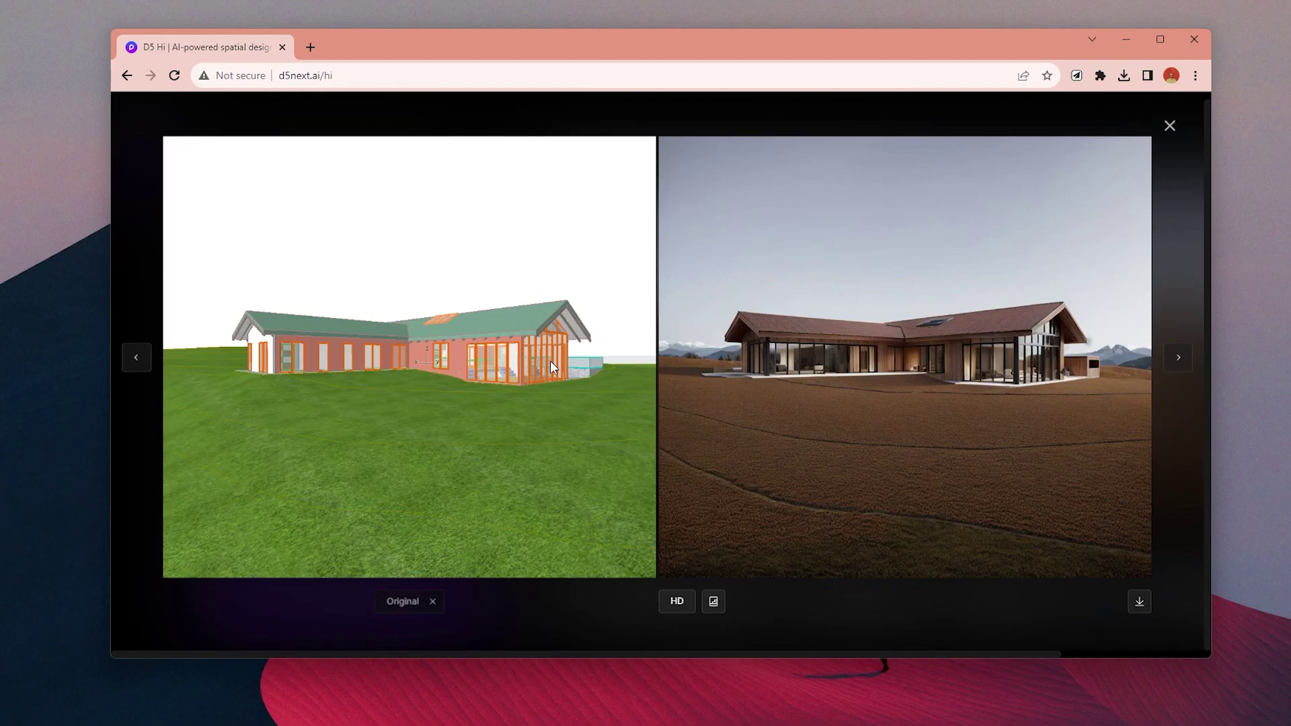
pyautogui.click(1179, 357)
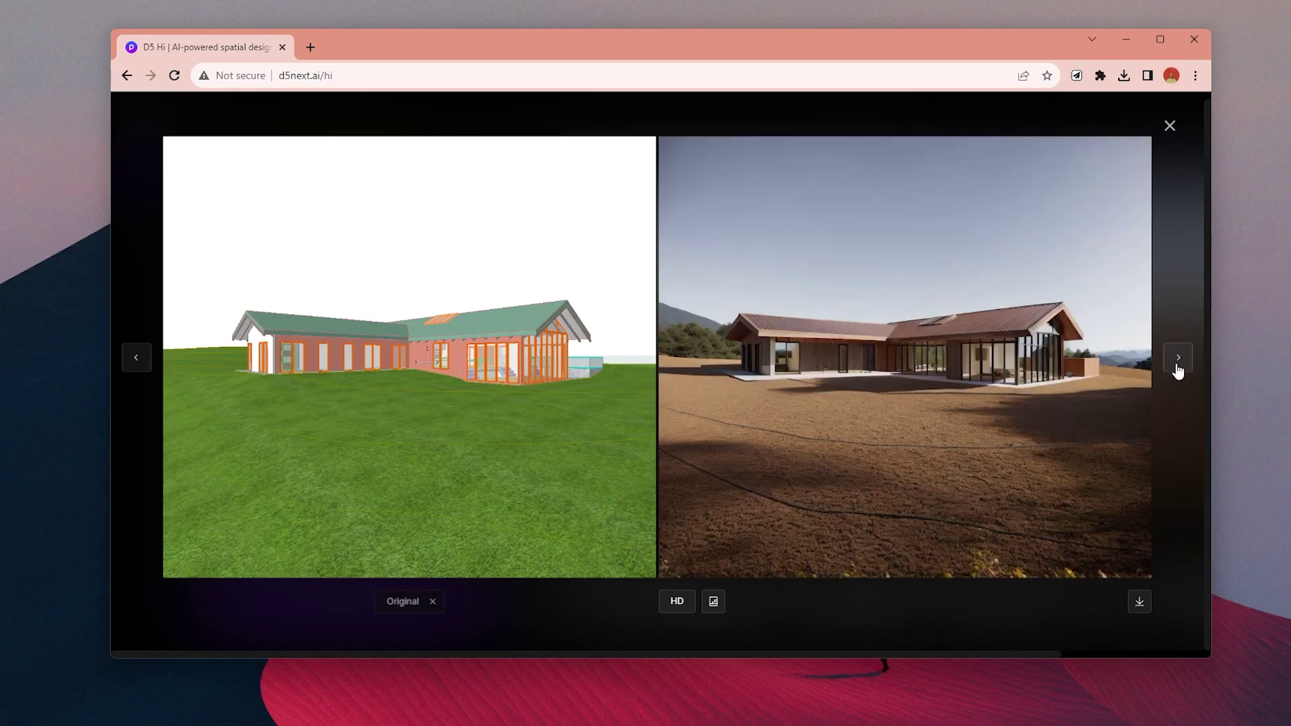